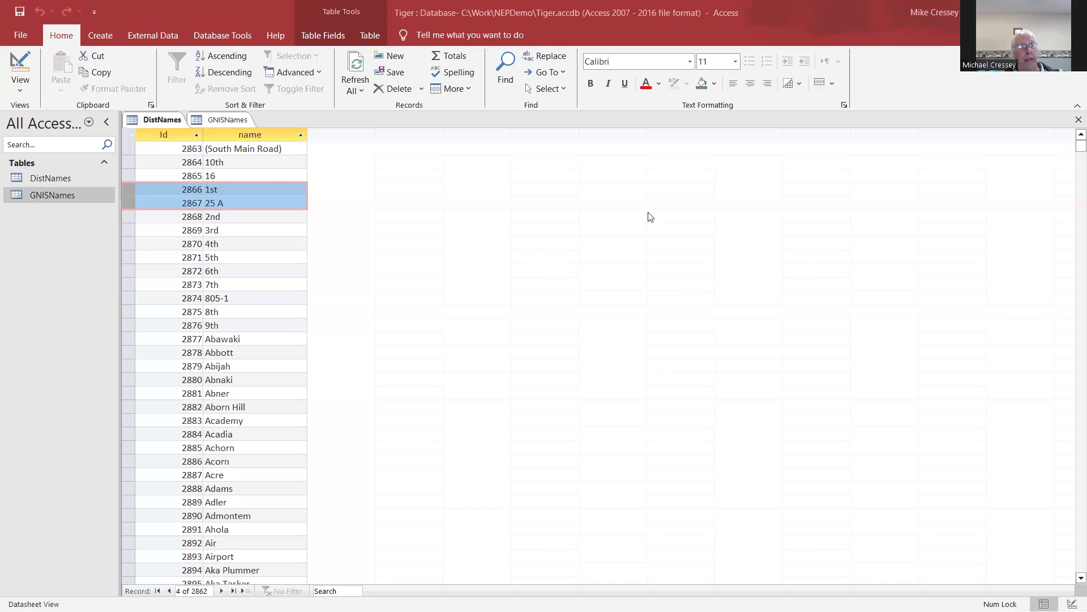
# View the records of the GNISNames table
pyautogui.click(229, 123)
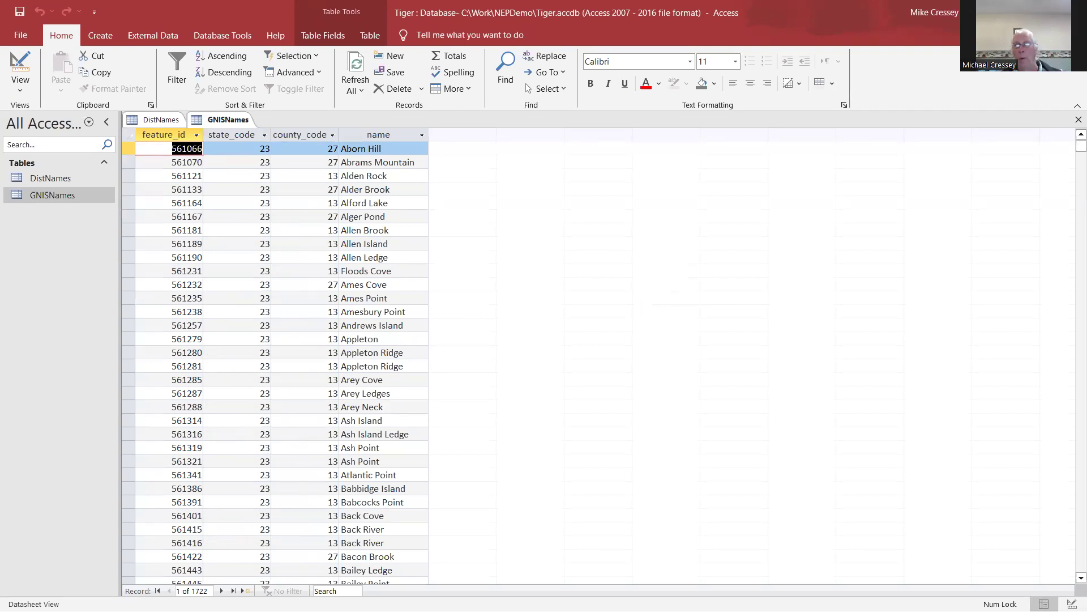
pyautogui.click(1006, 11)
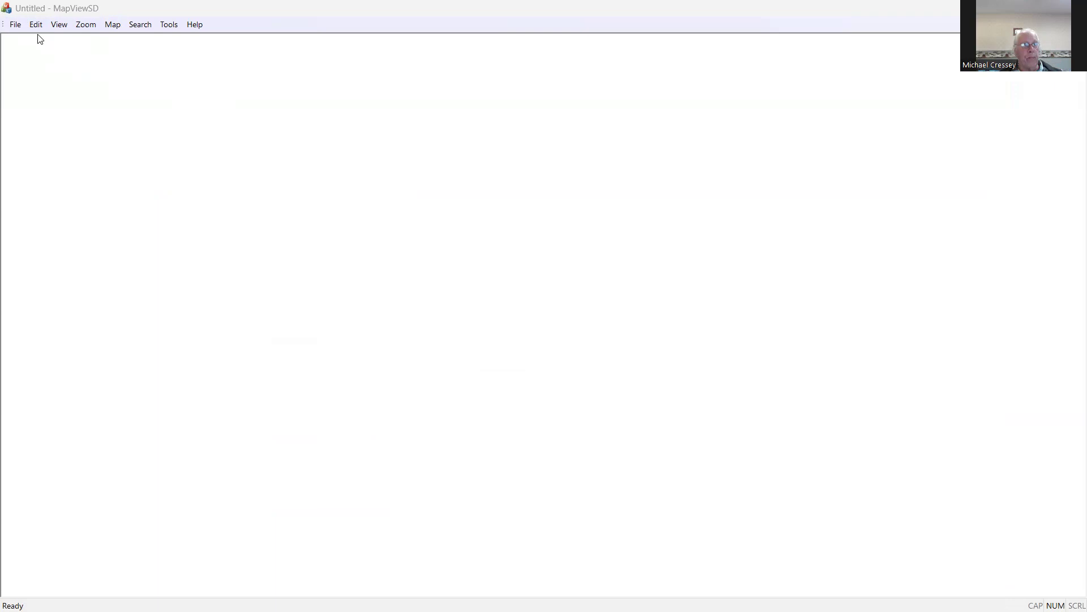
# Switch to MapViewSD, open the Knox-Waldo2006Maine.gdb map and zoom in on the area between Saint George Lake and Islesboro's coast
pyautogui.click(17, 25)
pyautogui.moveTo(35, 24)
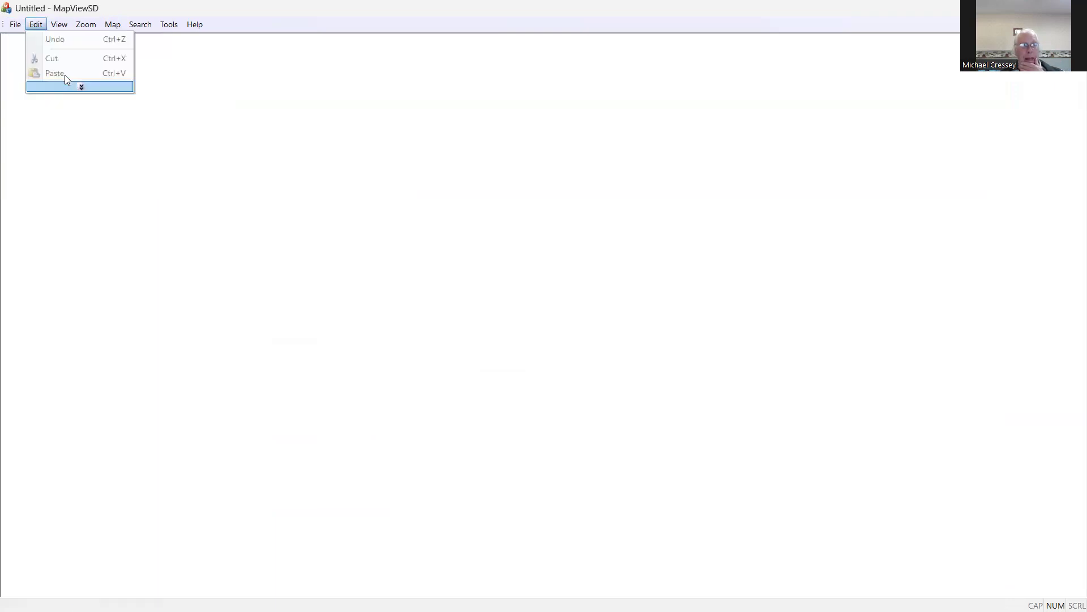
pyautogui.click(45, 111)
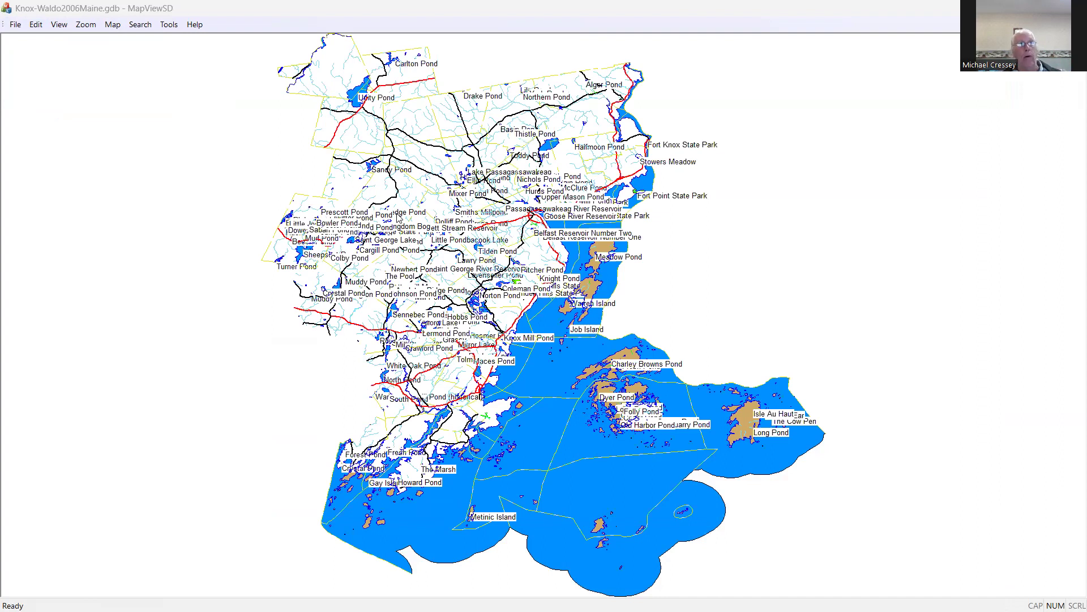
pyautogui.moveTo(398, 215); pyautogui.dragTo(583, 354)
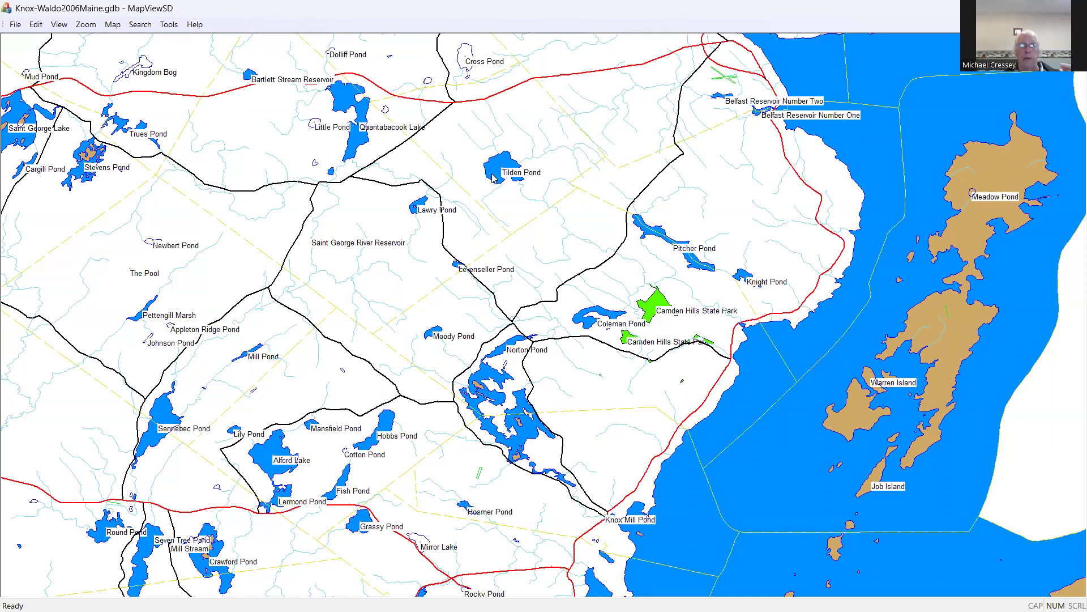
# Turn on the Streets line layer and the Census names layer on the map
pyautogui.click(109, 28)
pyautogui.click(121, 39)
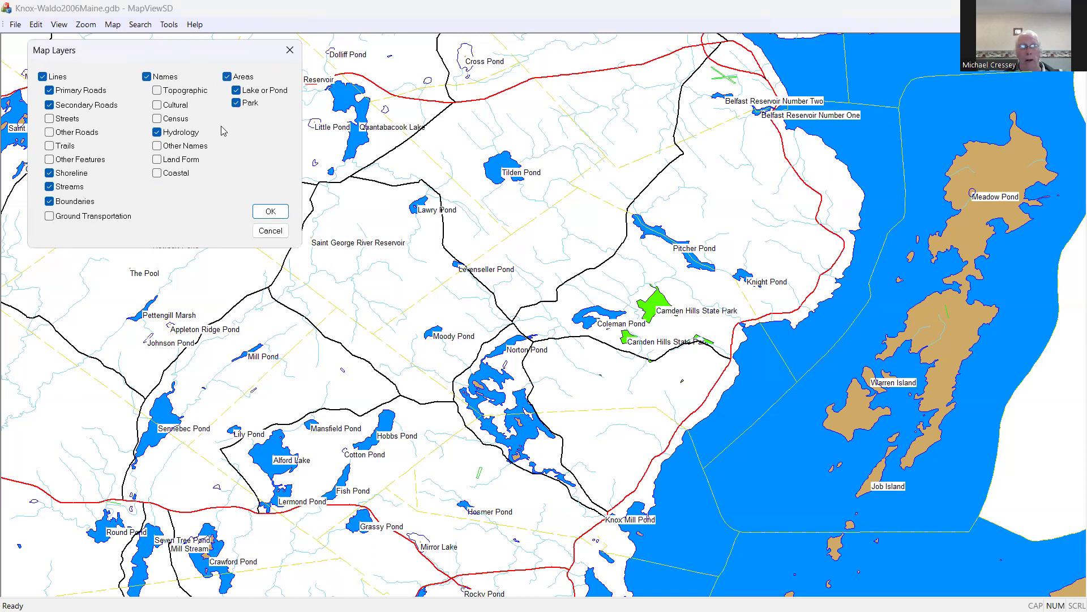
pyautogui.click(74, 122)
pyautogui.click(159, 119)
pyautogui.click(270, 211)
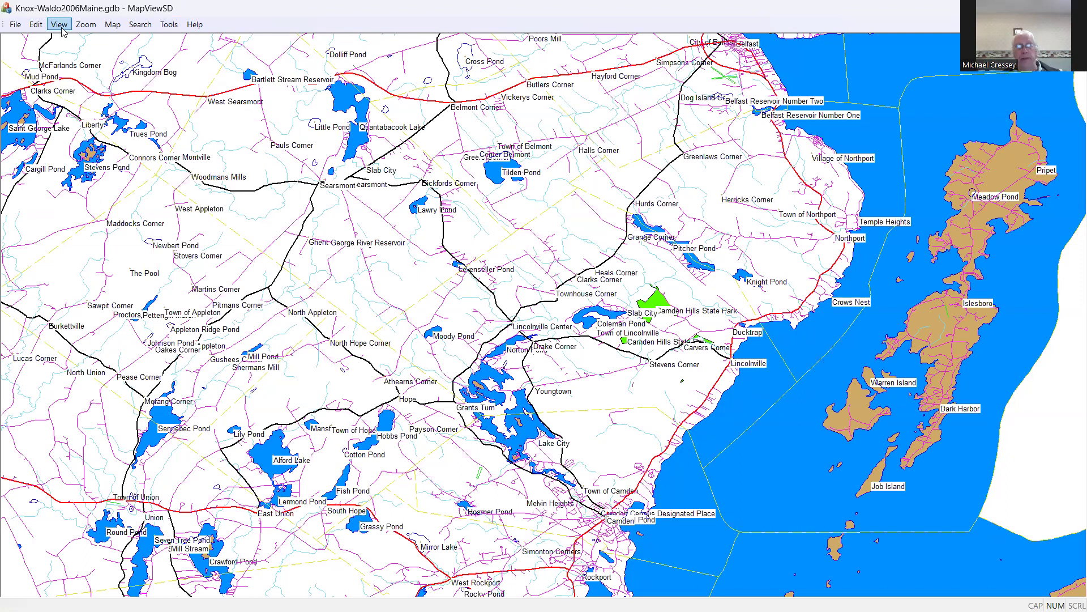
# Zoom the map out one level and zoom back in on the area between Liberty and Islesboro
pyautogui.click(86, 24)
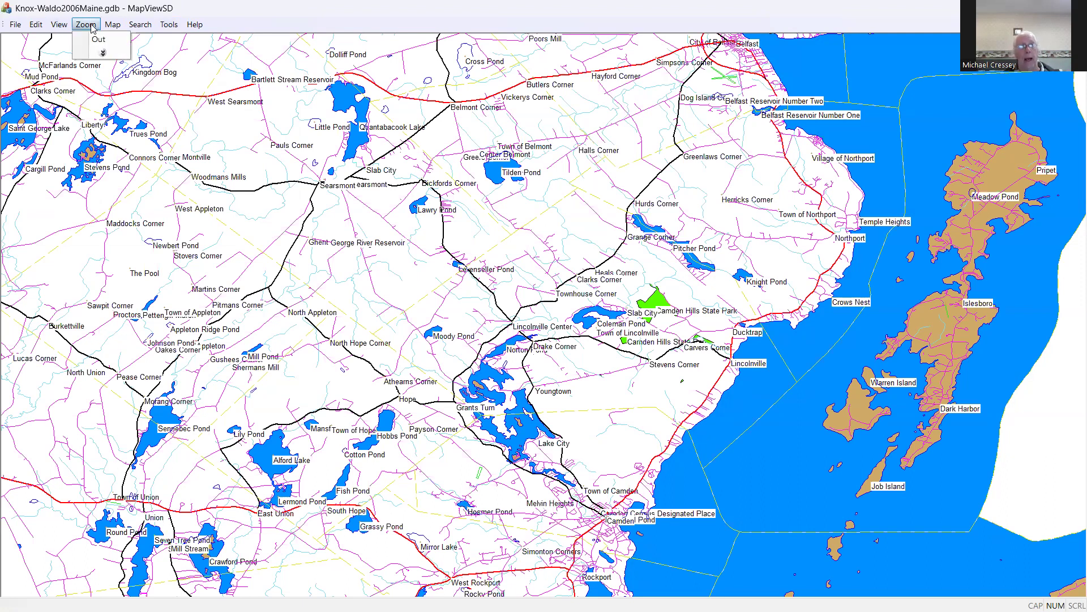
pyautogui.click(104, 53)
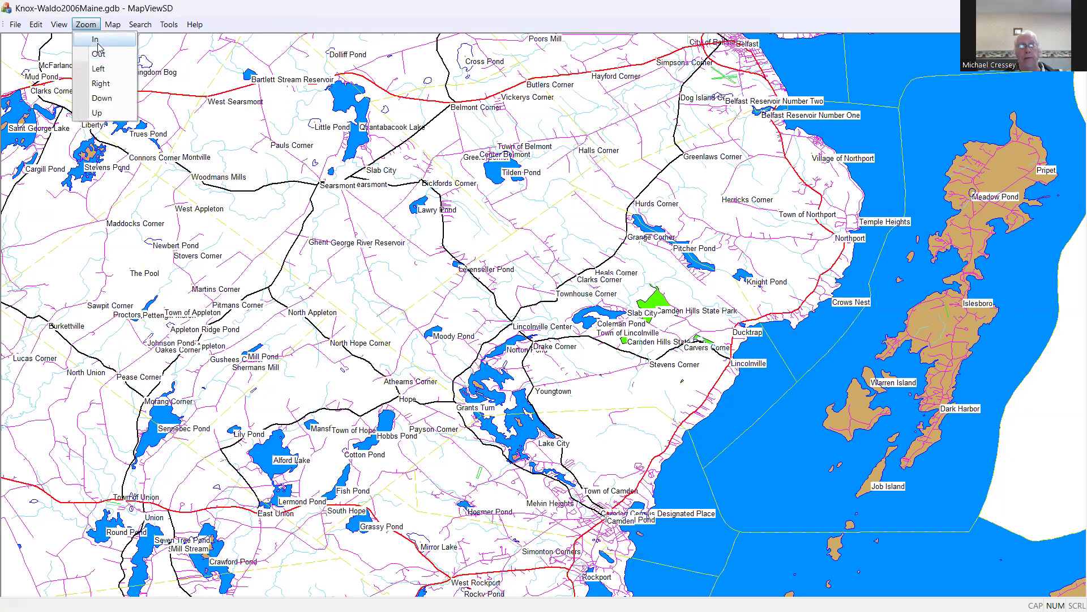
pyautogui.click(100, 55)
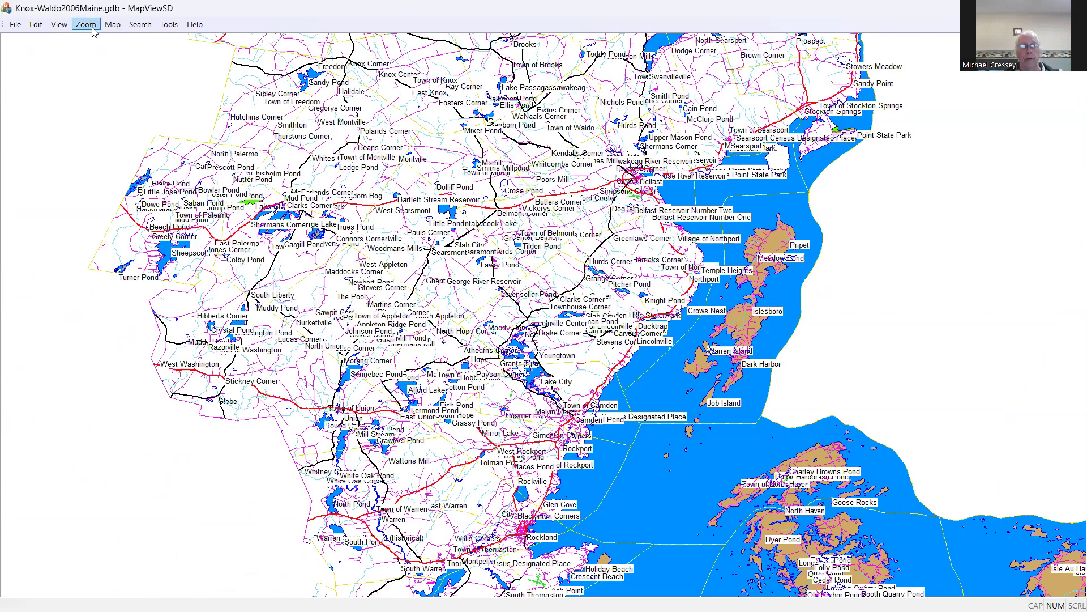
pyautogui.click(86, 24)
pyautogui.click(91, 35)
pyautogui.moveTo(347, 148); pyautogui.dragTo(723, 440)
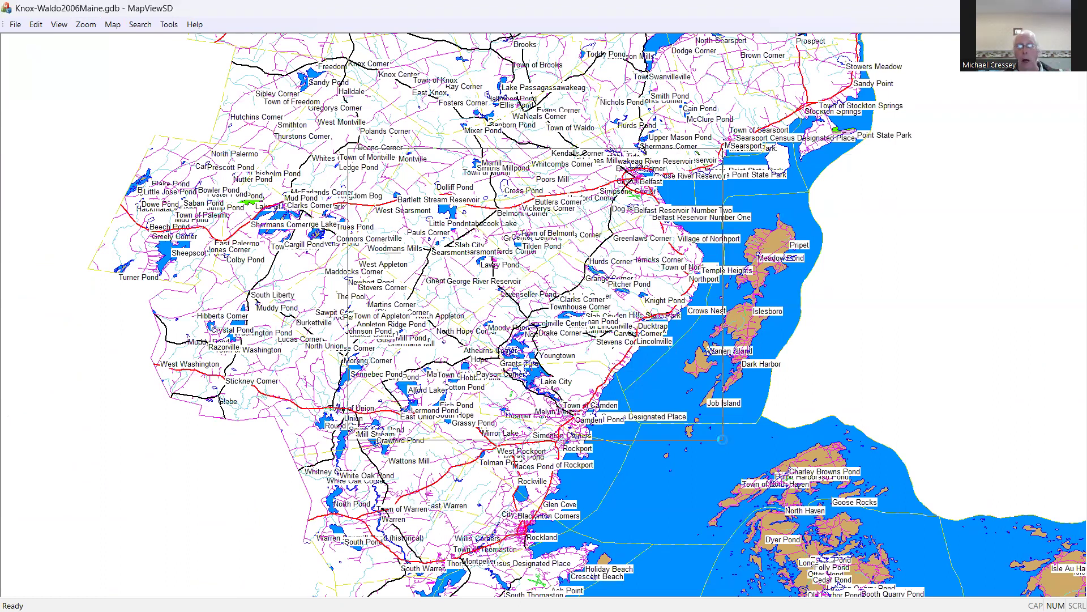
pyautogui.click(724, 445)
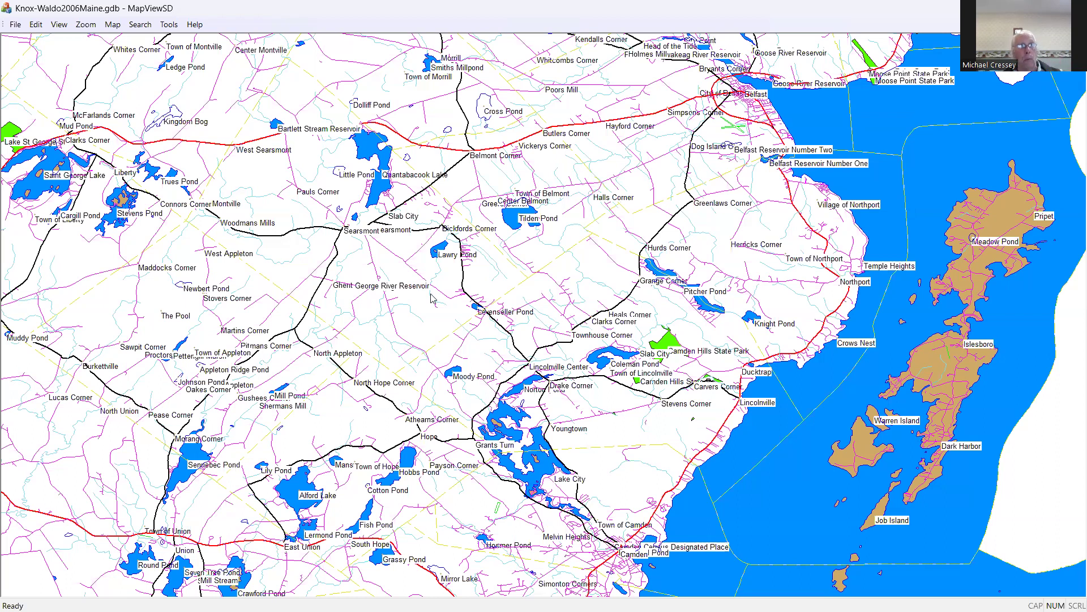
# Pan the map west, zoom out, pan back east and zoom in on the area around Searsmont and Belmont
pyautogui.click(85, 24)
pyautogui.click(101, 48)
pyautogui.click(86, 25)
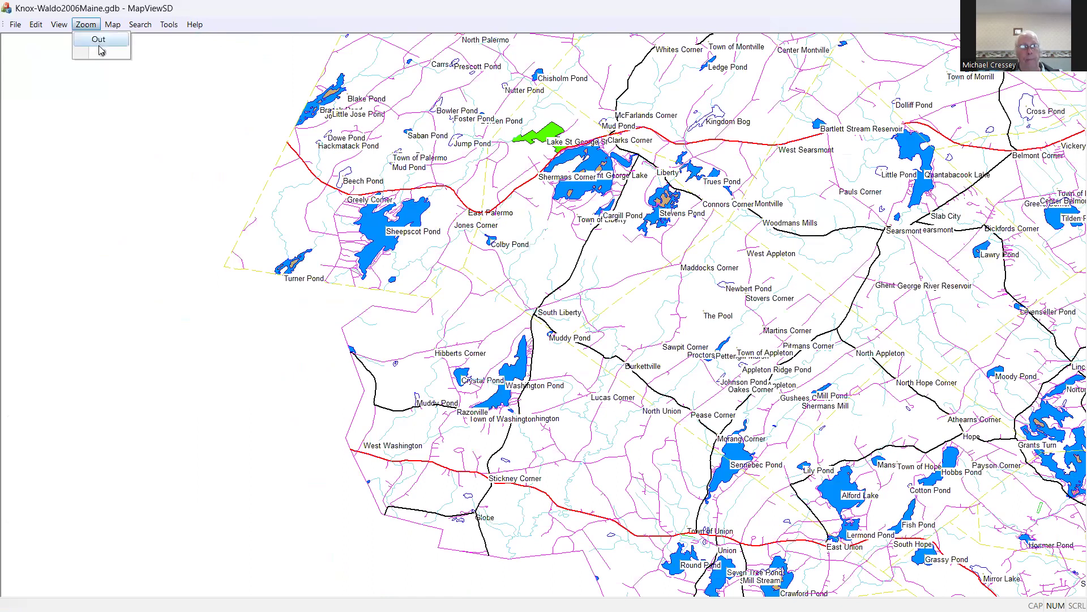
pyautogui.click(101, 48)
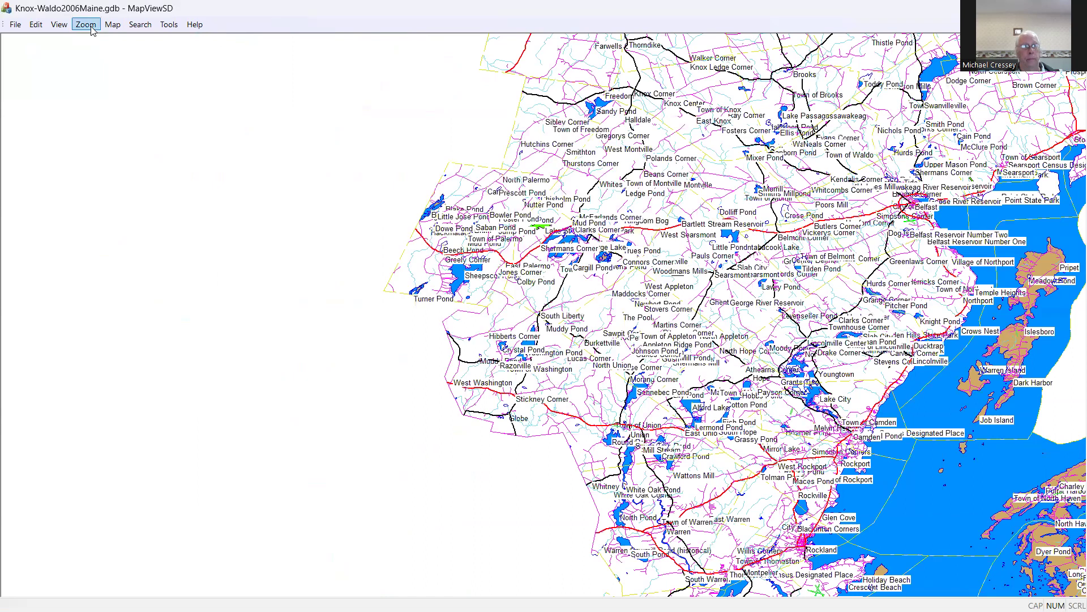
pyautogui.click(90, 27)
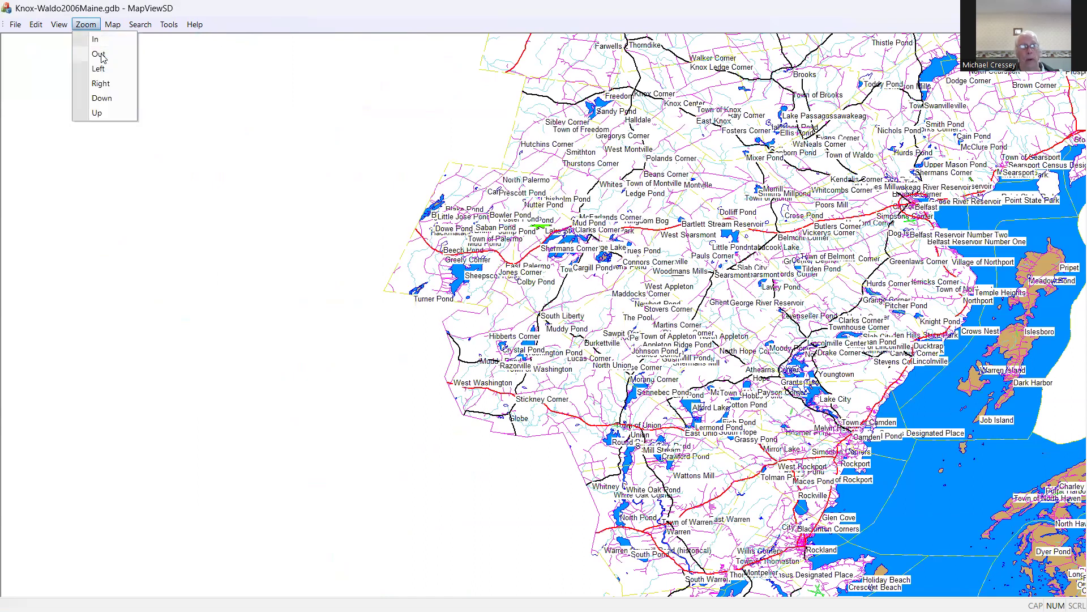
pyautogui.click(114, 88)
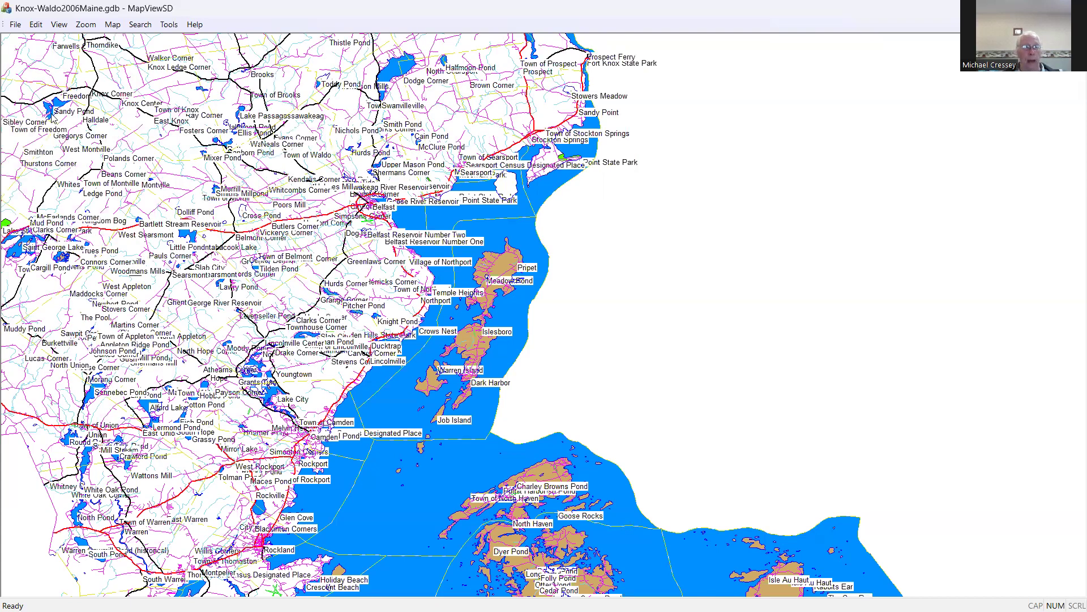
pyautogui.moveTo(245, 265); pyautogui.dragTo(439, 360)
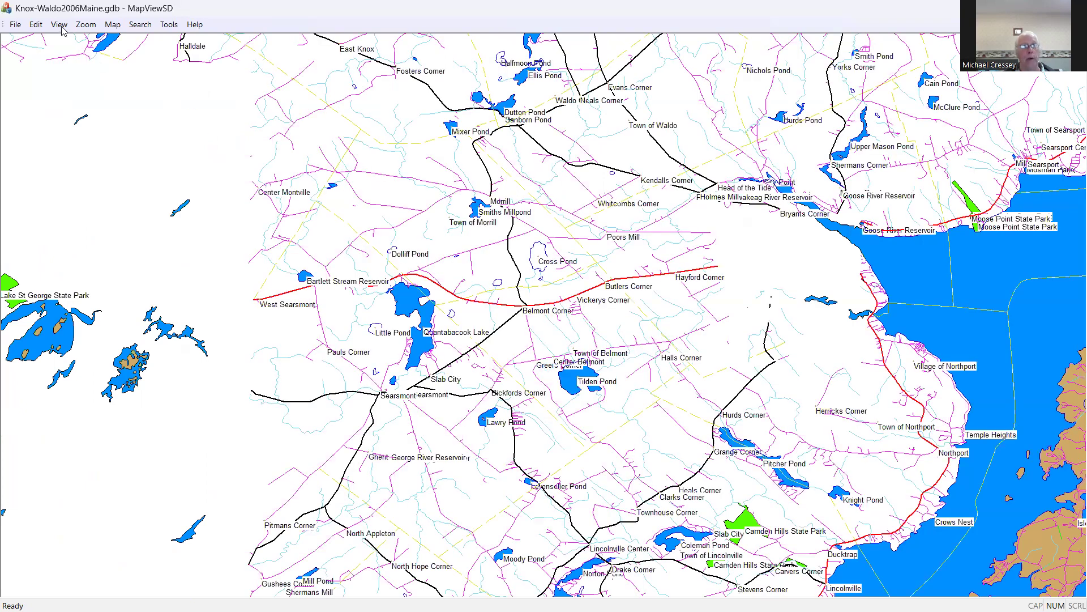
# Display the Object Info window and look up the primary road segment near Butlers Corner, highlighting the parenthesized part of its ID
pyautogui.click(60, 26)
pyautogui.click(77, 83)
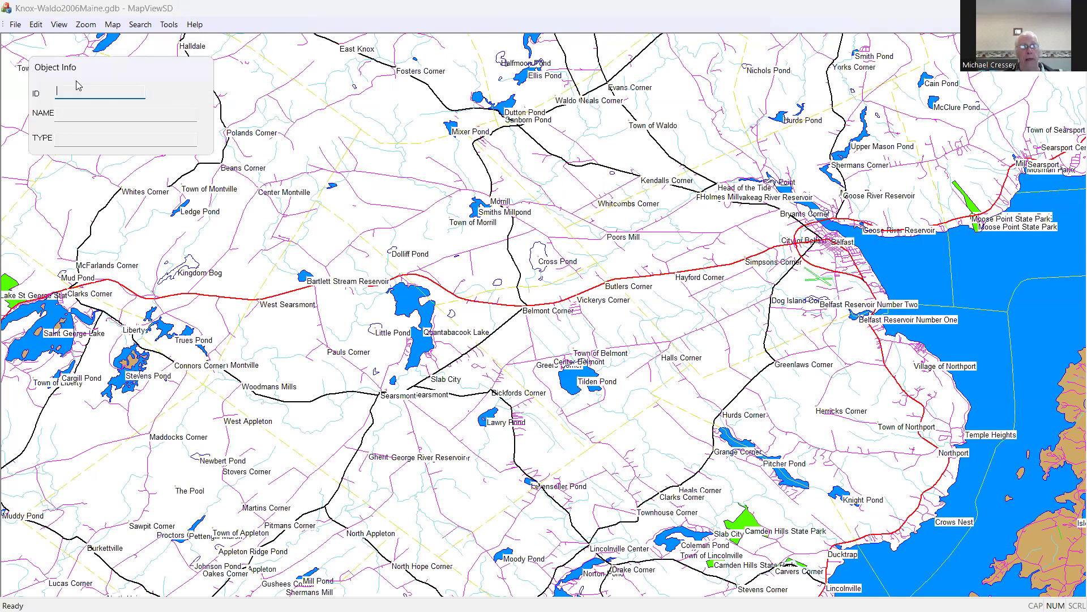
pyautogui.moveTo(100, 68); pyautogui.dragTo(91, 64)
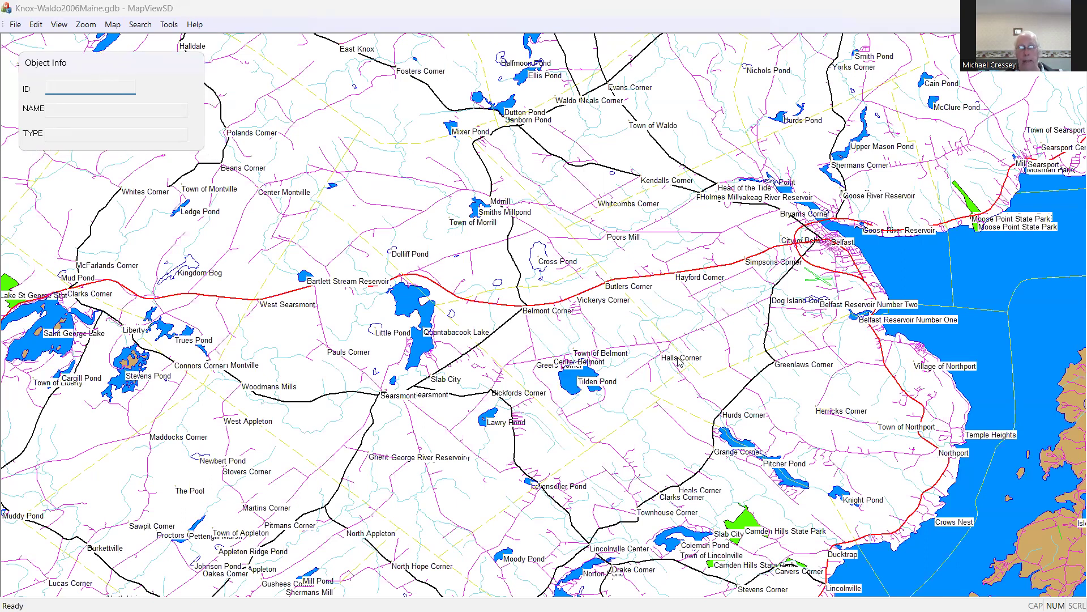
pyautogui.click(628, 280)
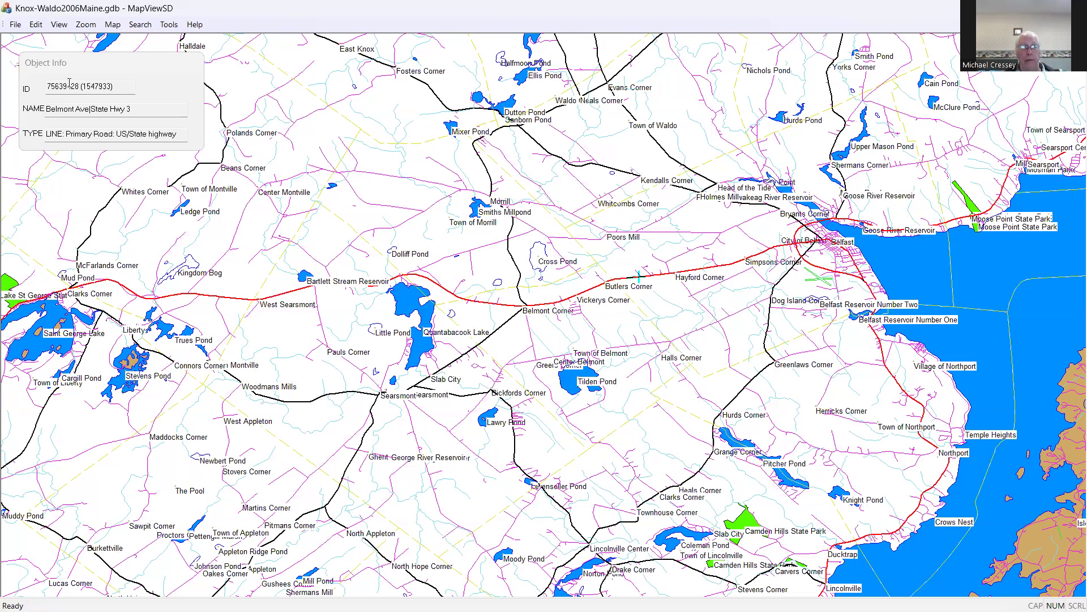
pyautogui.doubleClick(92, 85)
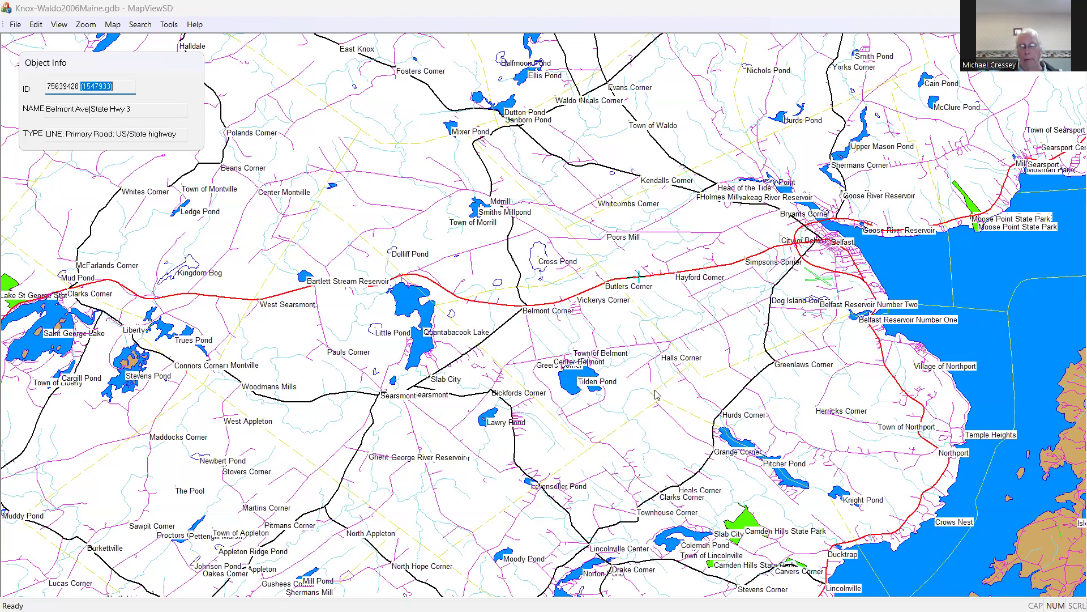
# Look up the stream east of Tilden Pond, the secondary road west of Searsmont and the local road west of Morrill, and hide Object Info
pyautogui.click(628, 408)
pyautogui.click(629, 408)
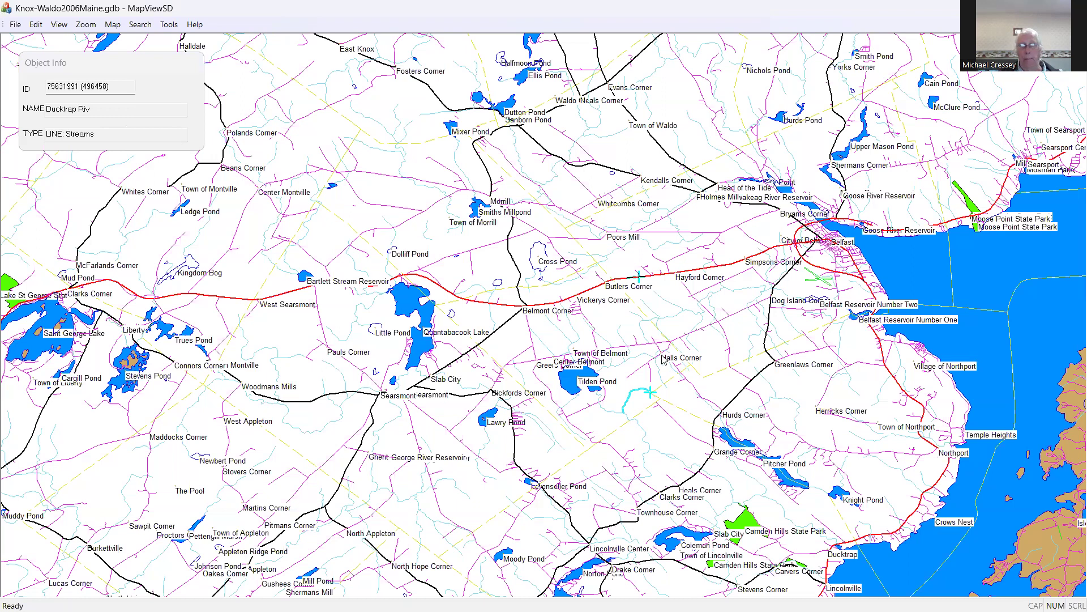
pyautogui.click(312, 401)
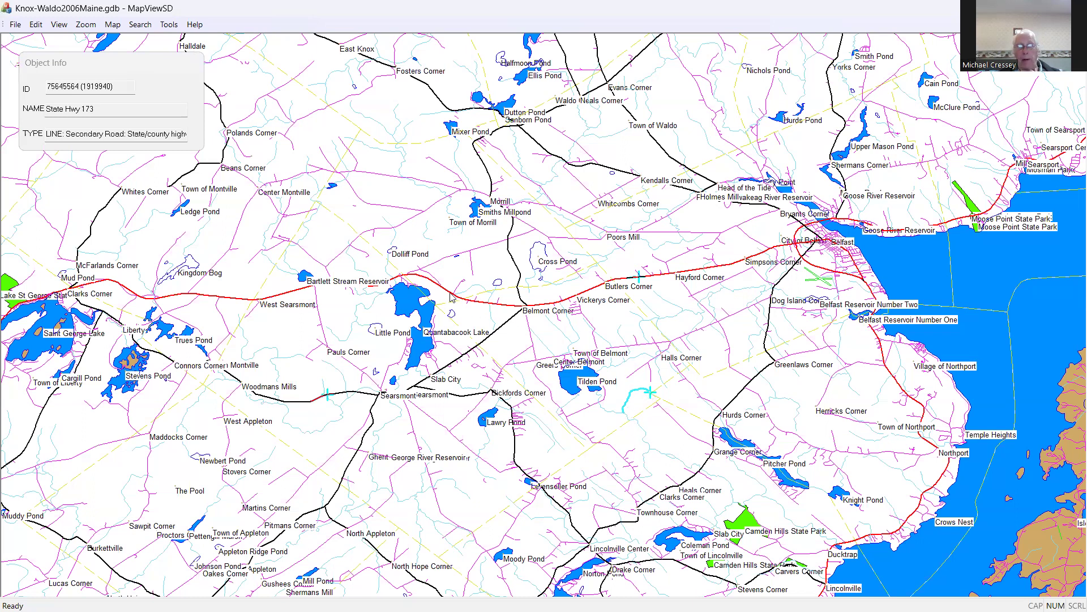
pyautogui.click(406, 227)
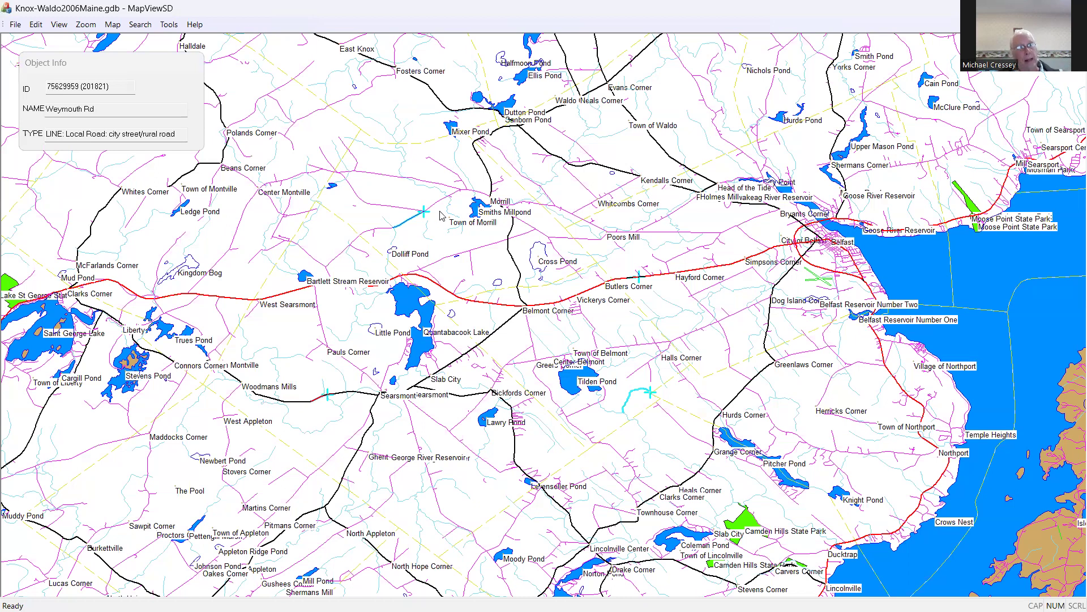
pyautogui.click(58, 24)
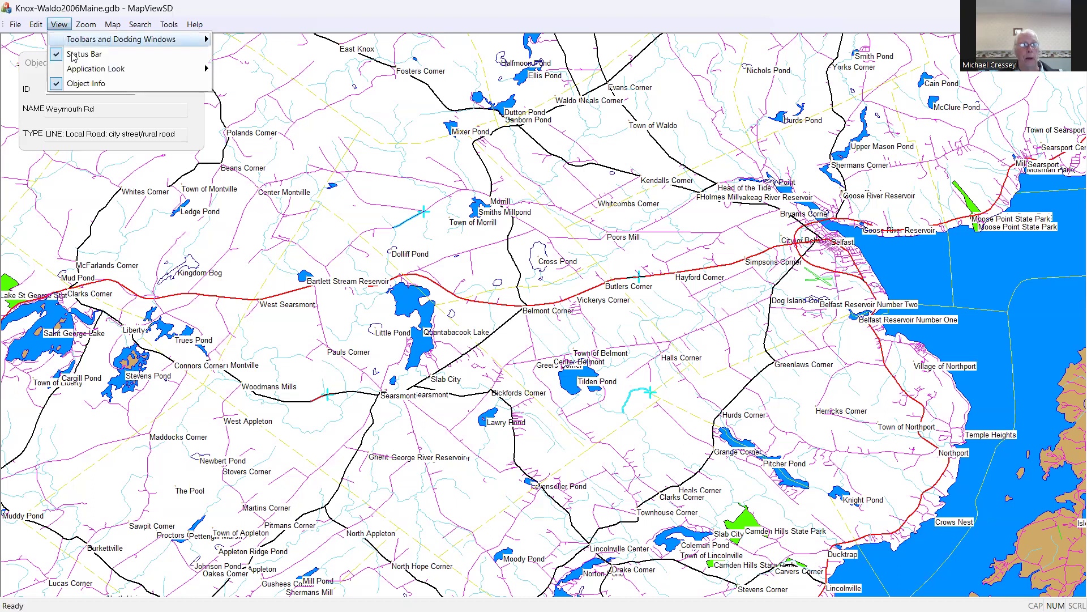
pyautogui.click(86, 84)
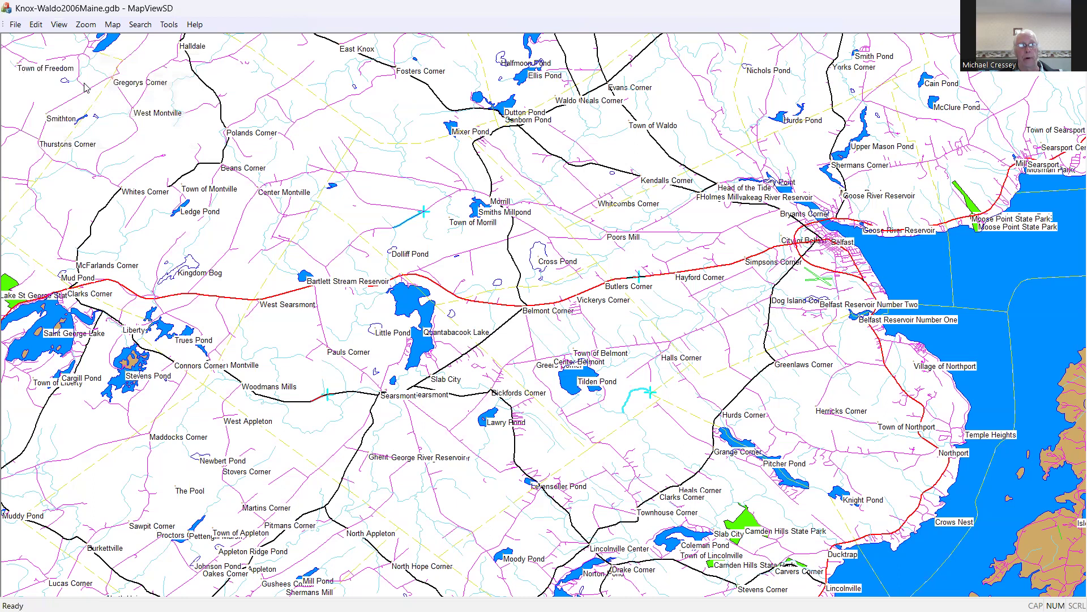
# Set the map projection to Equidistant Cylindrical
pyautogui.click(113, 26)
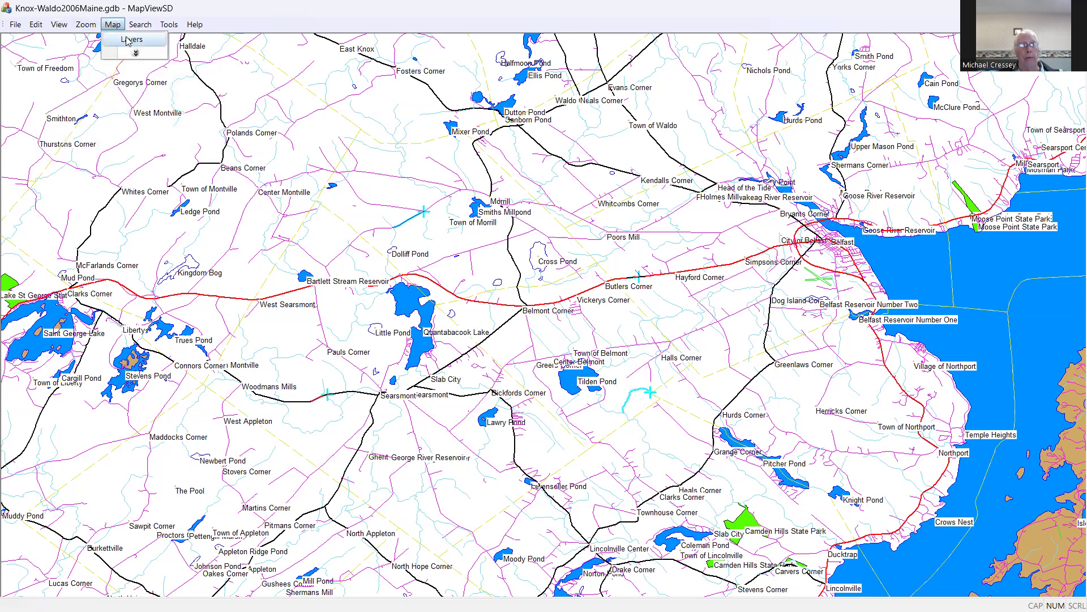
pyautogui.click(136, 54)
pyautogui.click(149, 64)
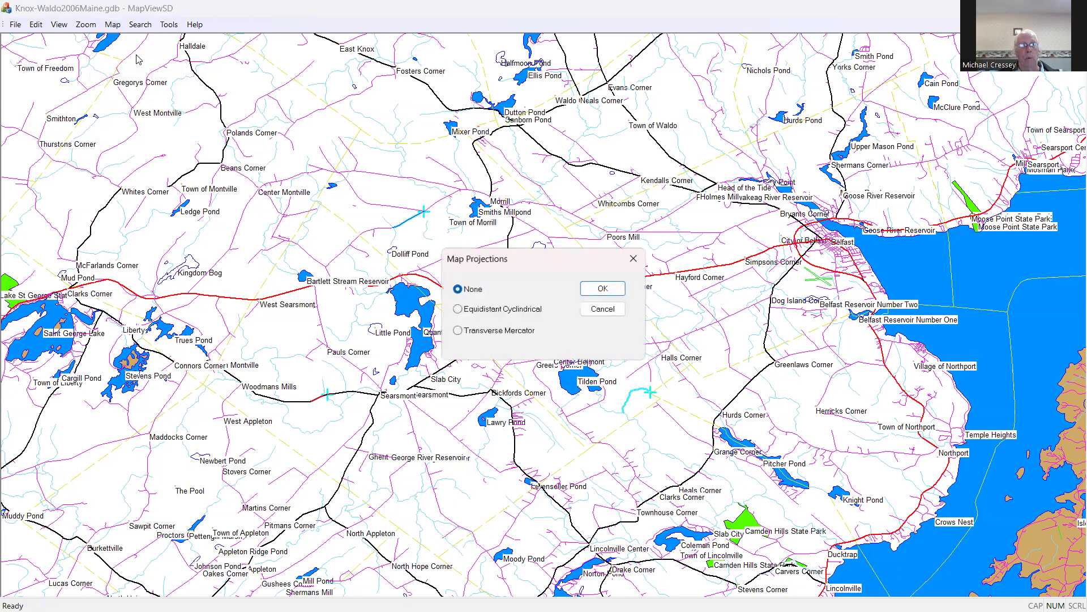
pyautogui.click(488, 315)
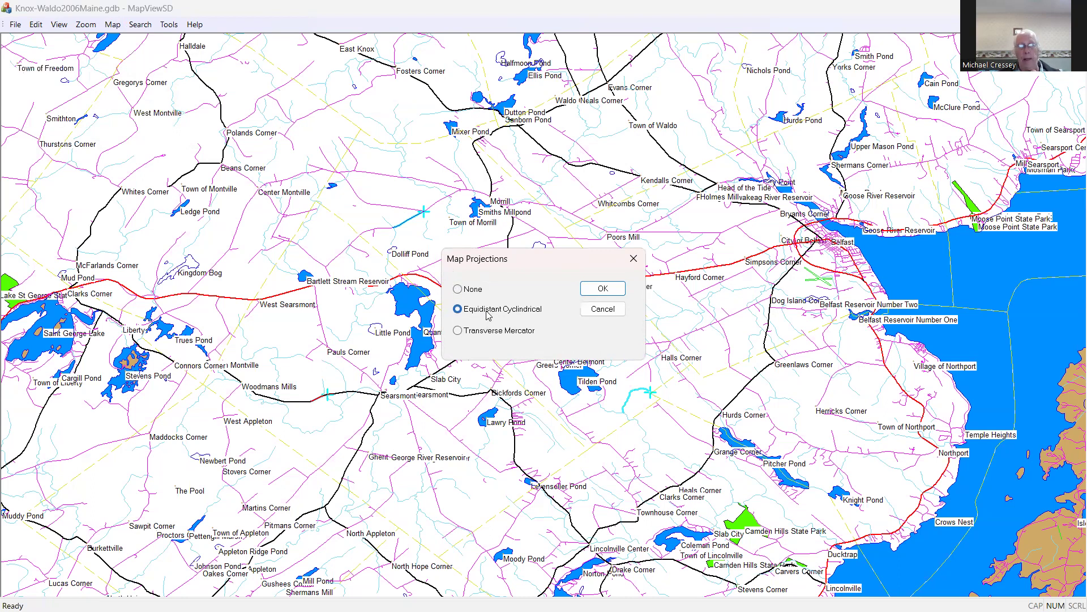
pyautogui.click(596, 297)
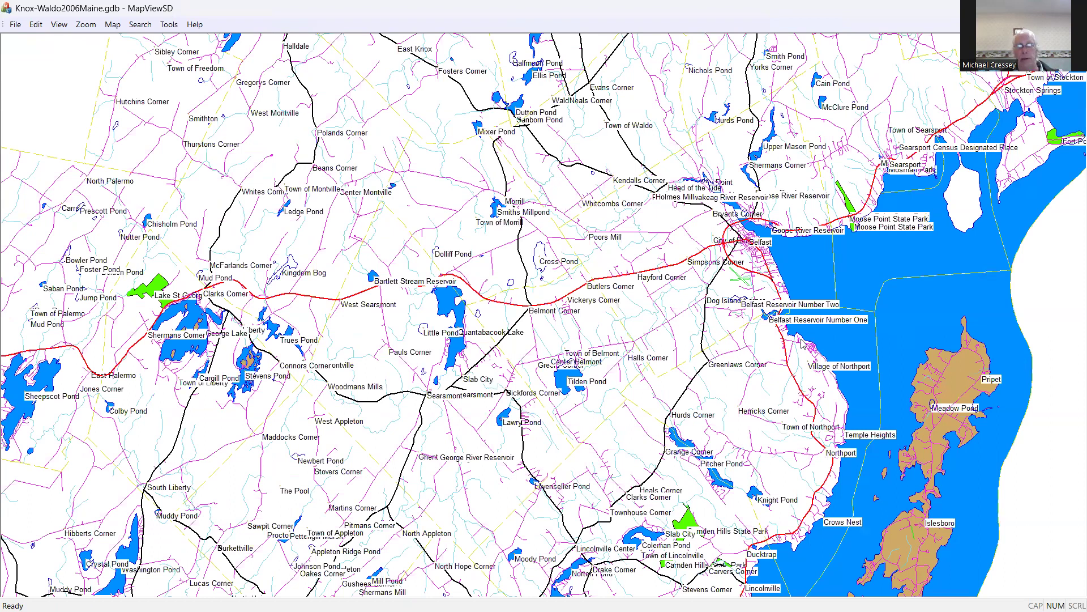
# Zoom in on the area between Quantabacook Lake and Belfast and set the map projection to None
pyautogui.moveTo(423, 167); pyautogui.dragTo(799, 399)
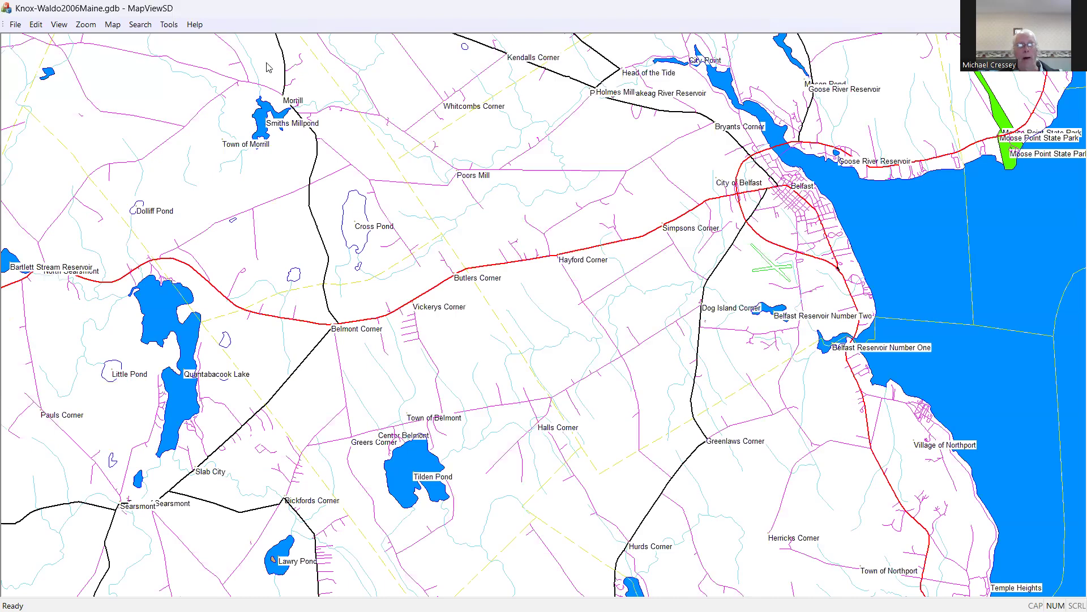
pyautogui.click(139, 25)
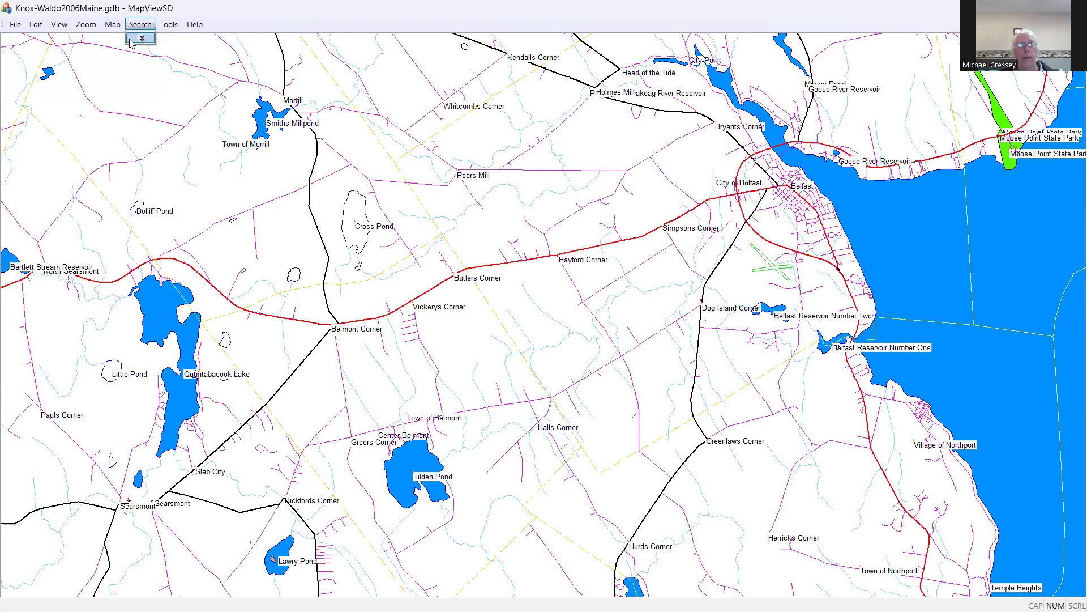
pyautogui.moveTo(118, 26)
pyautogui.click(138, 52)
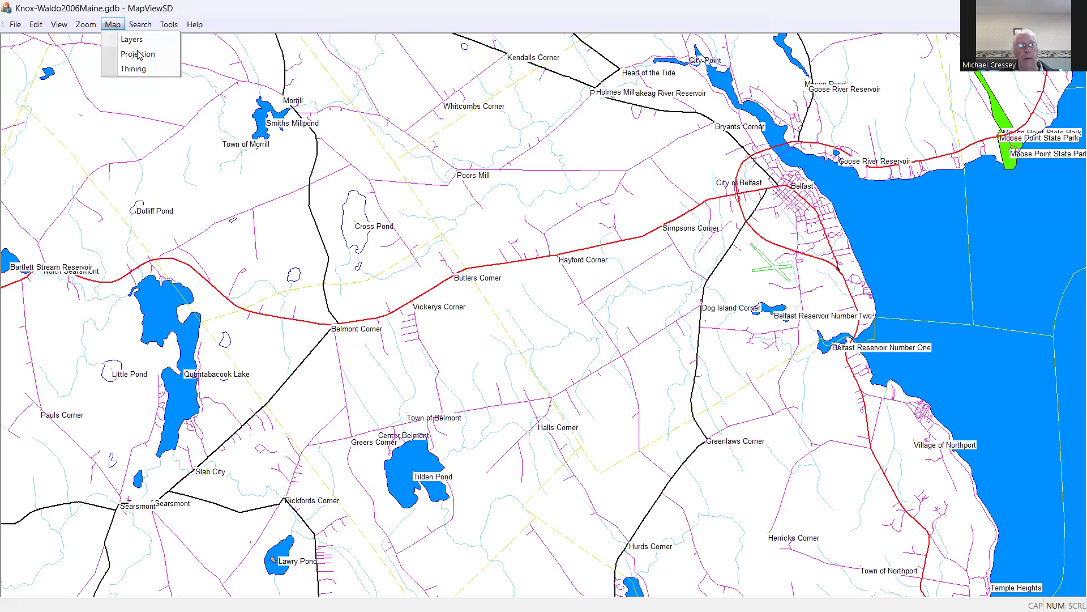
pyautogui.click(138, 54)
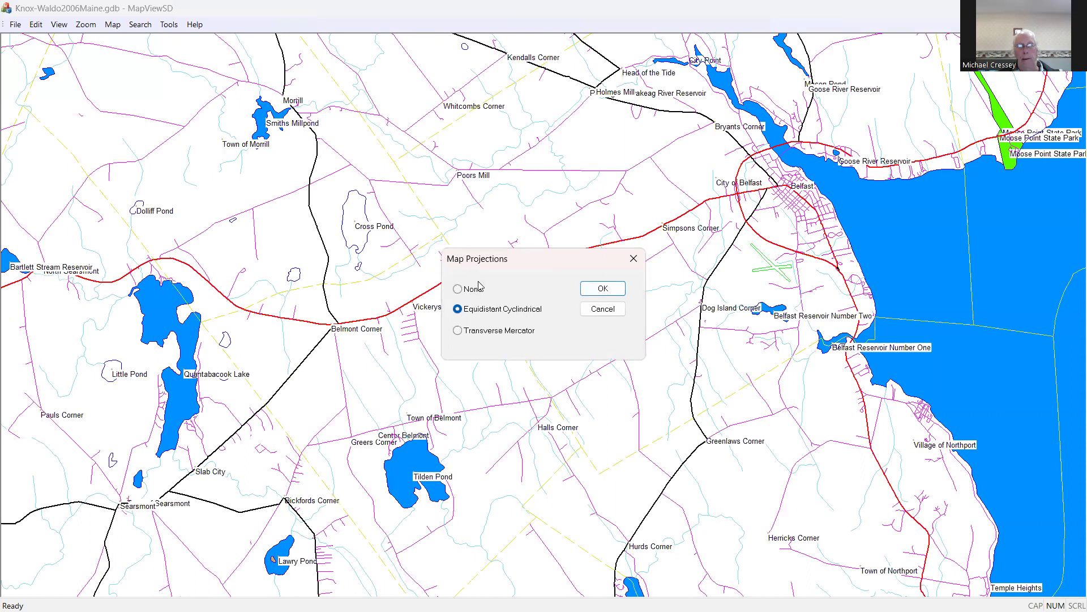
pyautogui.click(458, 289)
pyautogui.click(595, 288)
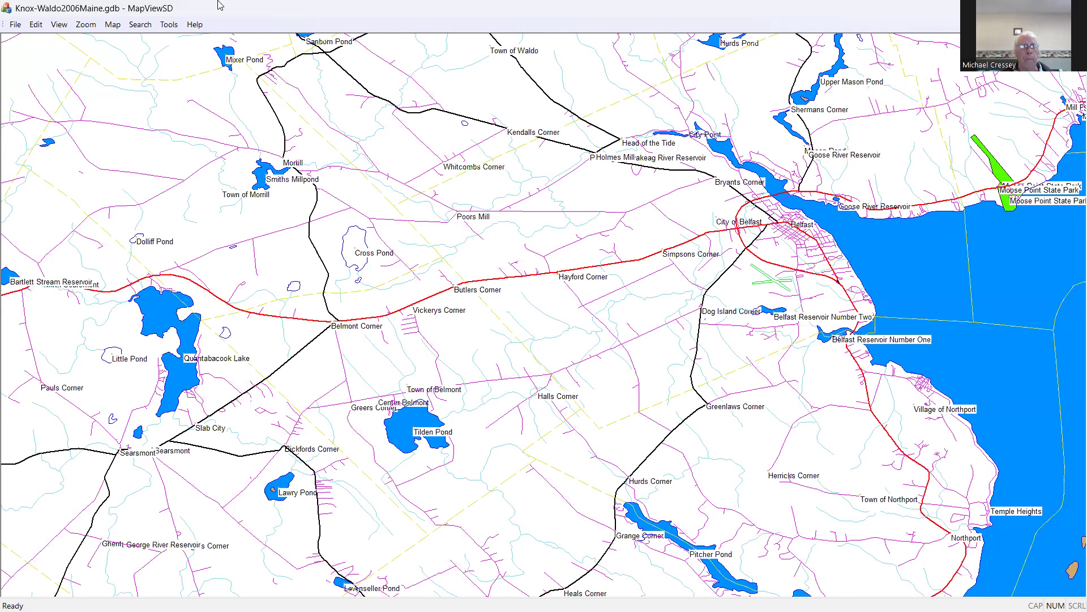
# Display the Object Info window for the Weymouth Rd segment and copy its user ID, leaving out the parenthesized number
pyautogui.click(142, 32)
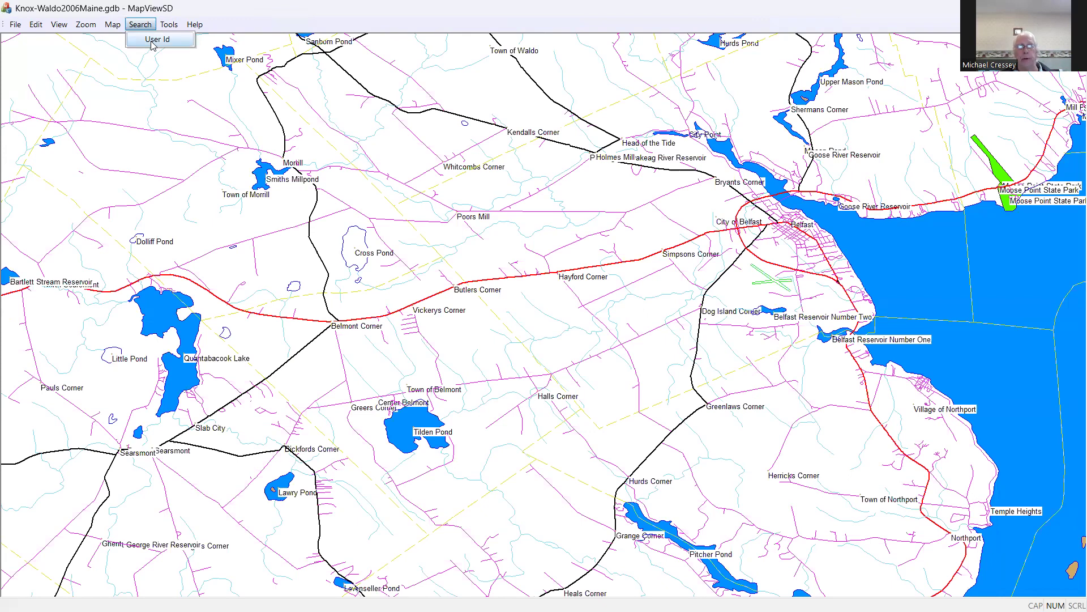
pyautogui.click(83, 85)
pyautogui.doubleClick(68, 86)
pyautogui.hotkey('ctrl', 'c')
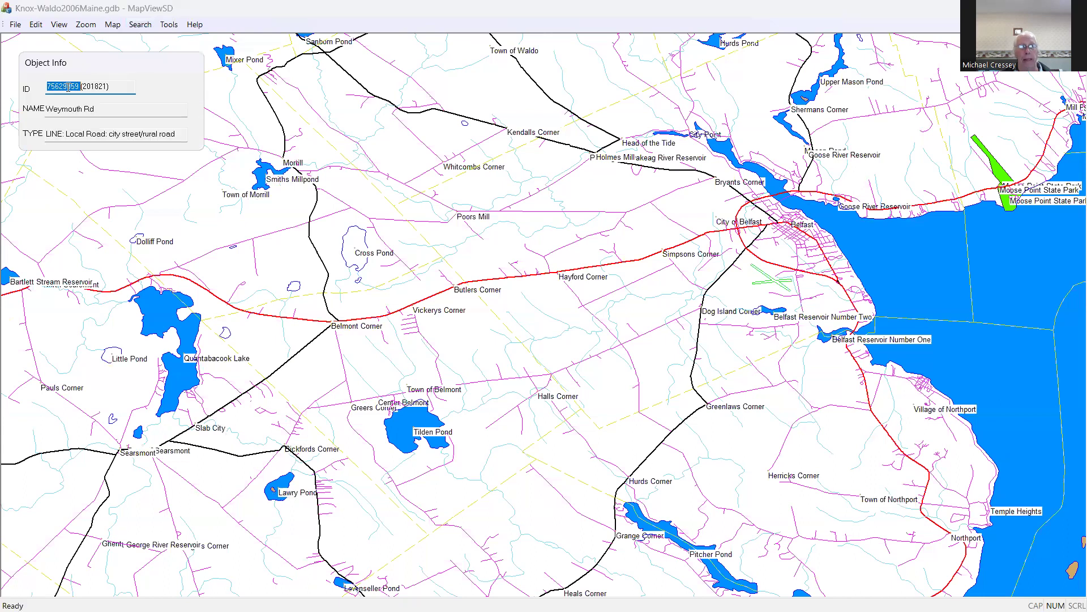
pyautogui.click(146, 25)
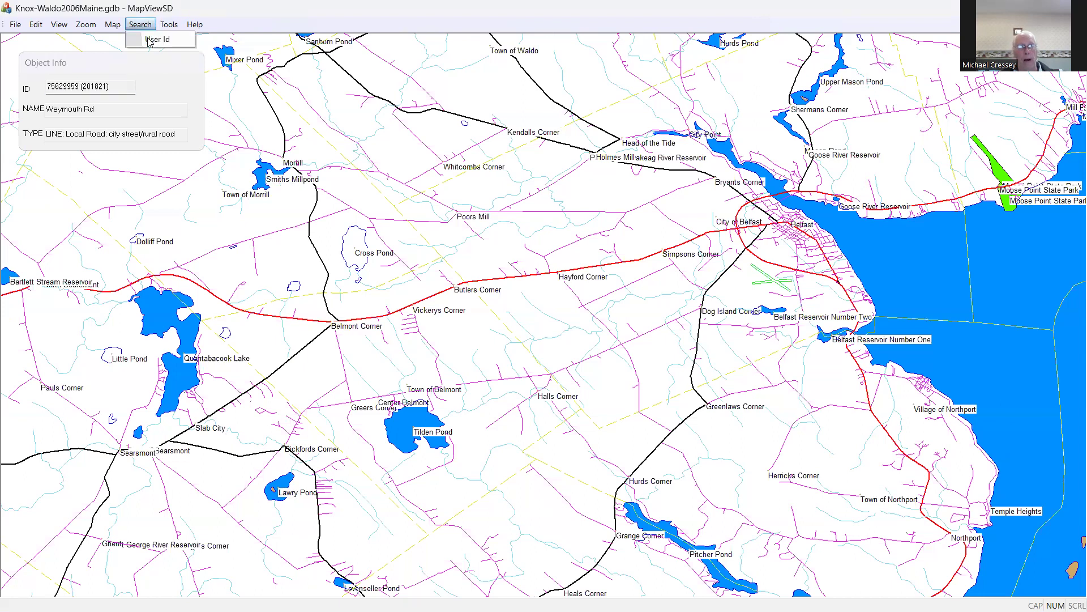
pyautogui.click(151, 42)
pyautogui.click(489, 284)
pyautogui.hotkey('ctrl', 'v')
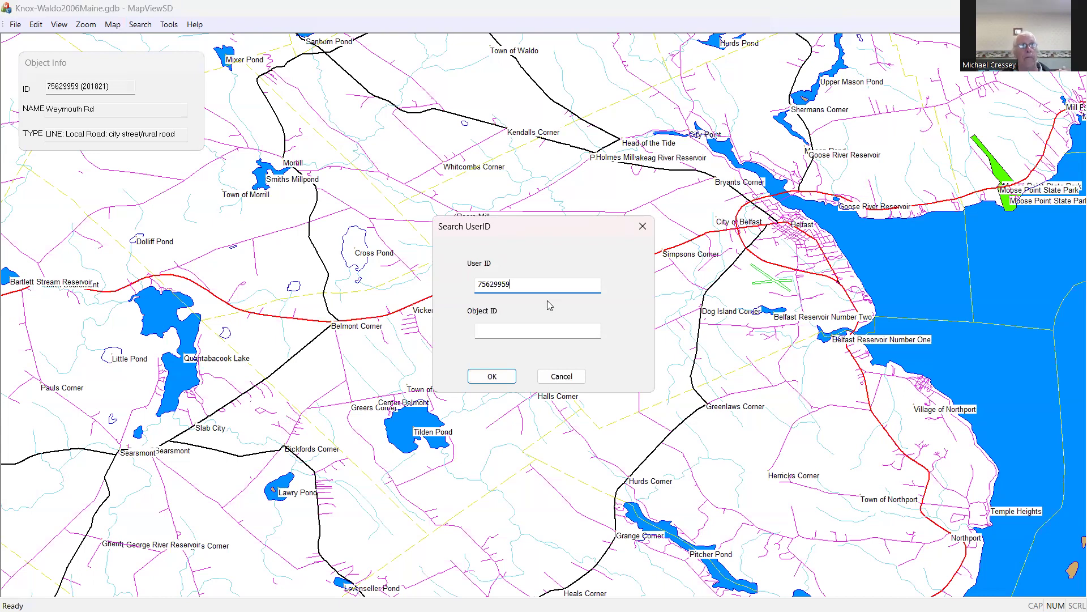
pyautogui.click(491, 376)
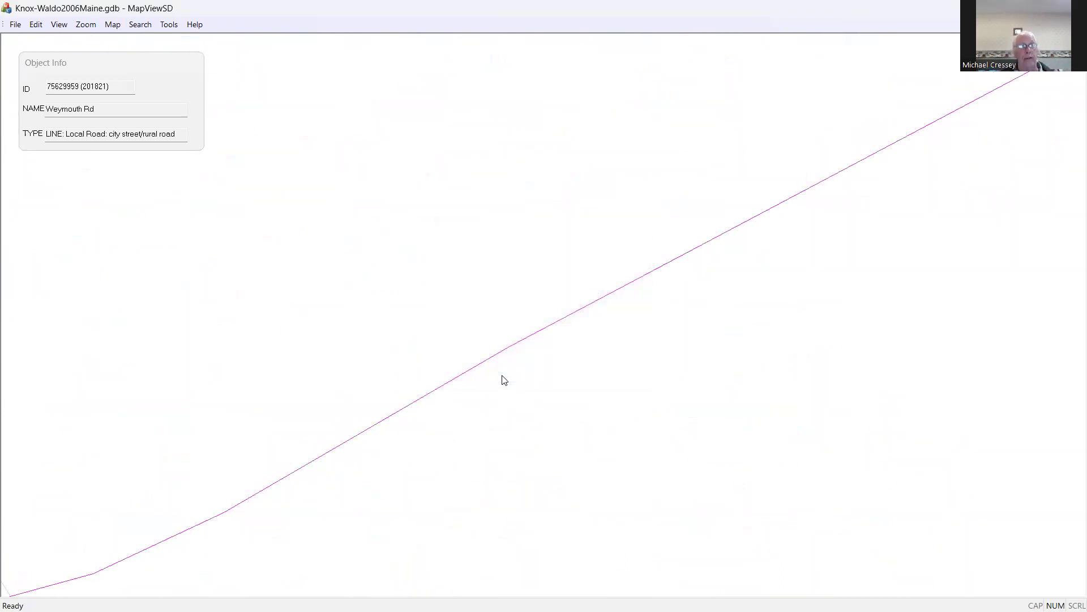
# Highlight the found Weymouth Rd segment and zoom the map out two levels
pyautogui.click(605, 296)
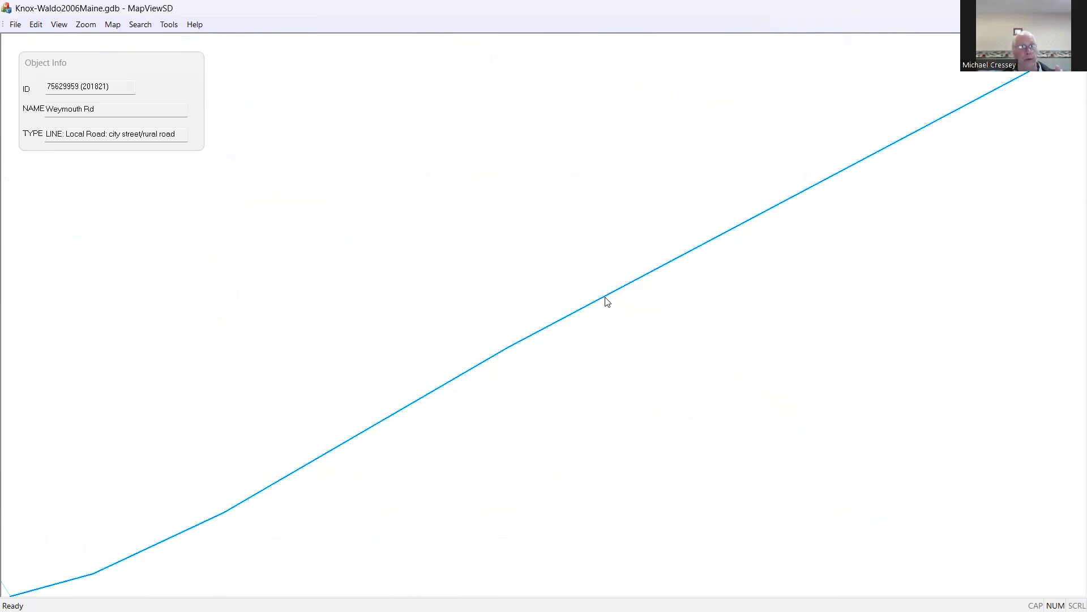
pyautogui.click(86, 25)
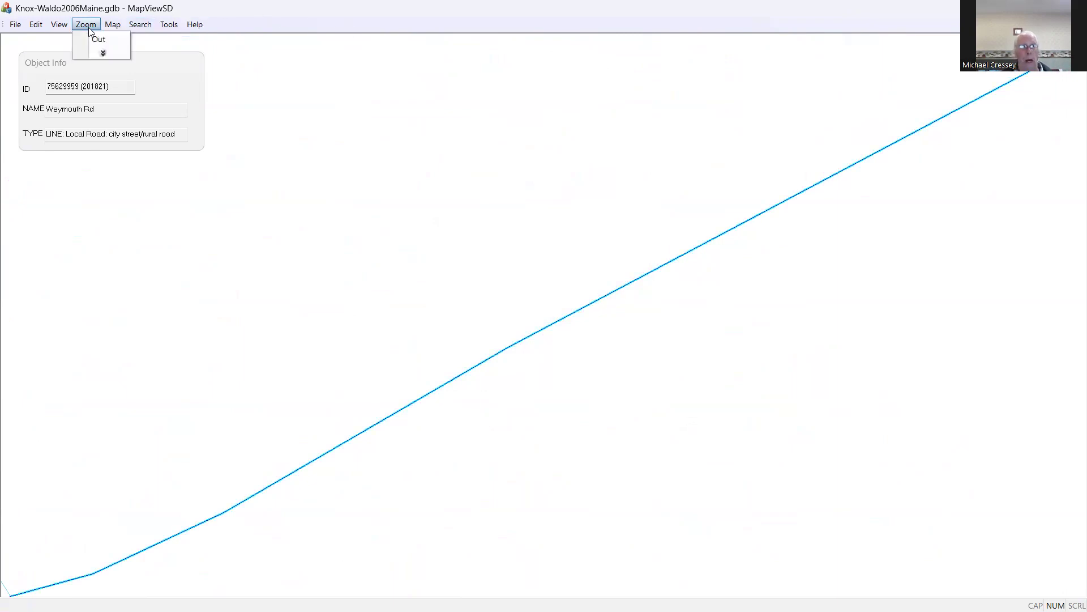
pyautogui.click(99, 40)
pyautogui.click(90, 24)
pyautogui.click(100, 40)
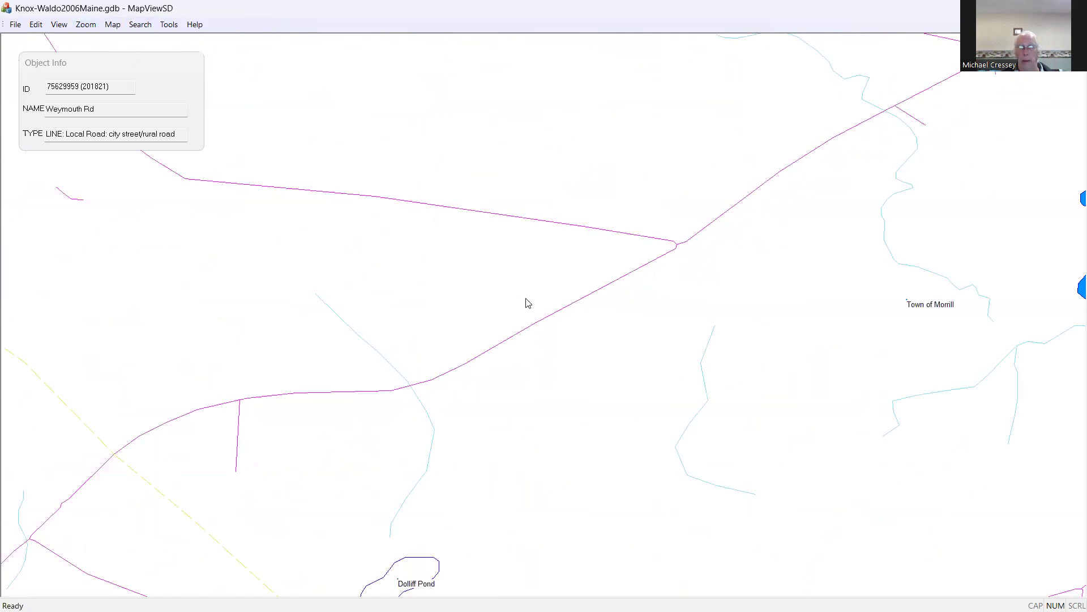
# Look up the Weymouth Rd segment and the stream running toward Dolliff Pond, and hide the Object Info window
pyautogui.click(560, 313)
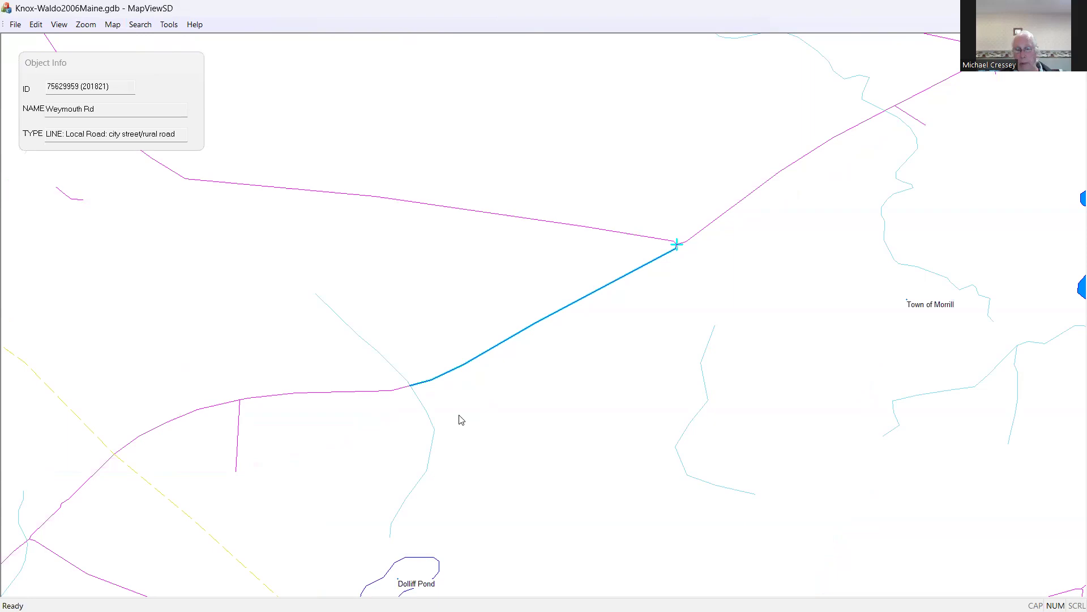
pyautogui.click(436, 443)
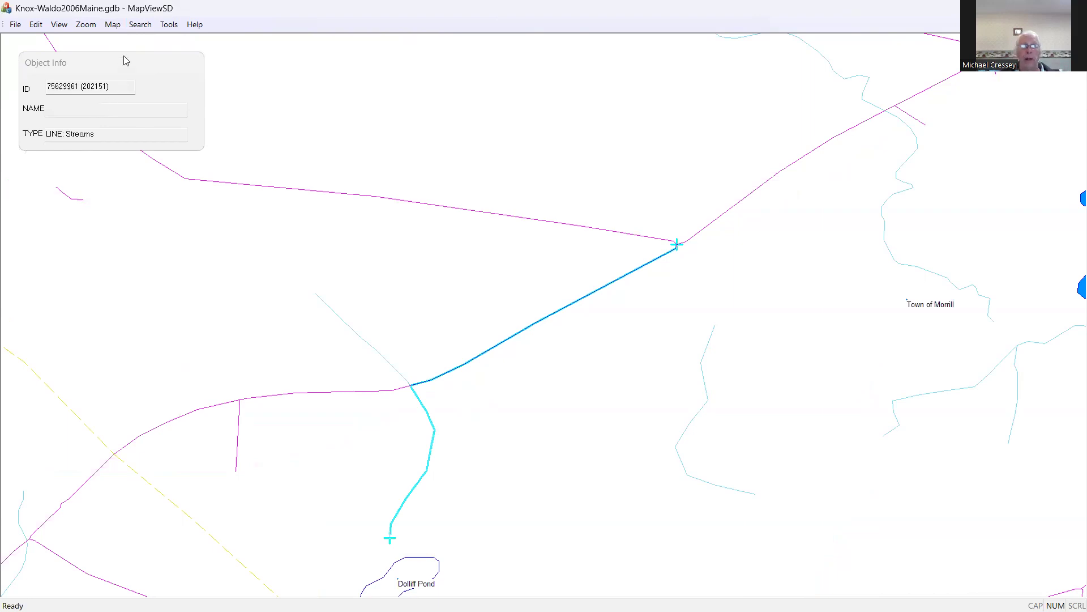
pyautogui.click(64, 31)
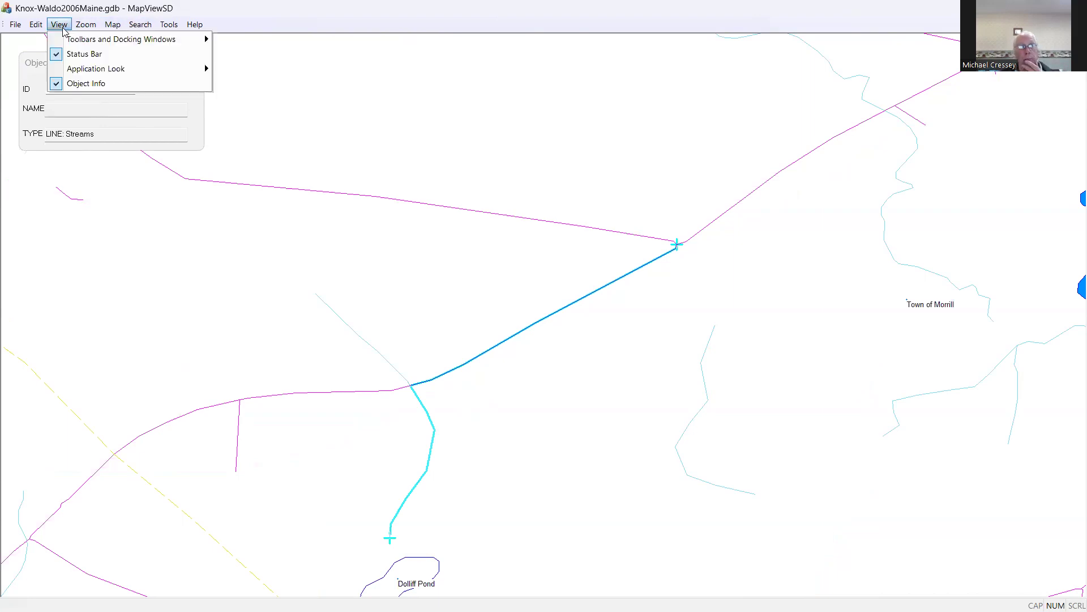
pyautogui.click(75, 86)
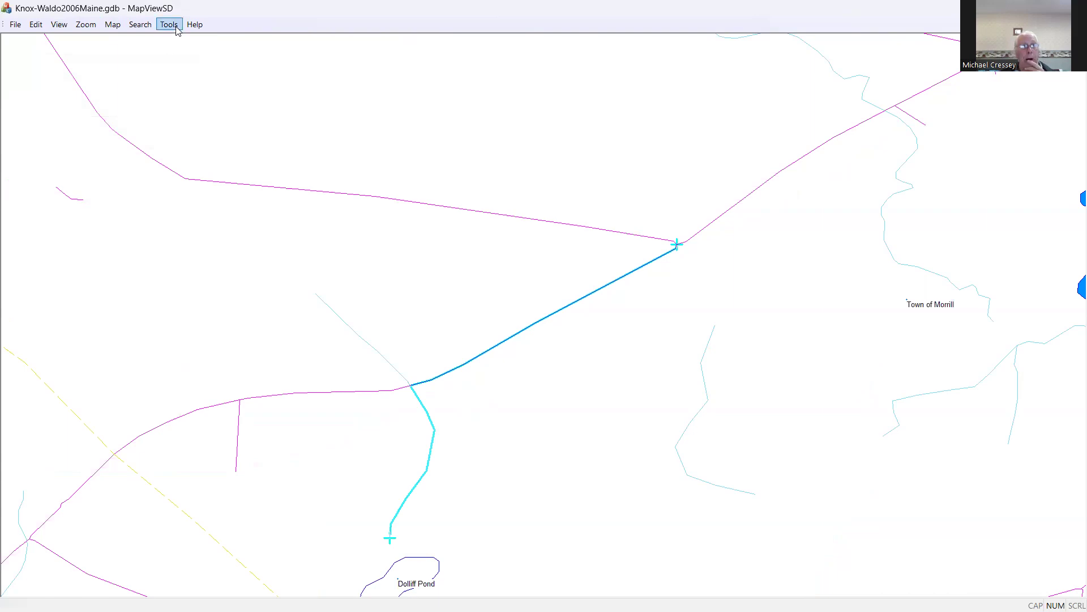
# Zoom the map out three levels around the Morrill and Dolliff Pond area
pyautogui.click(151, 26)
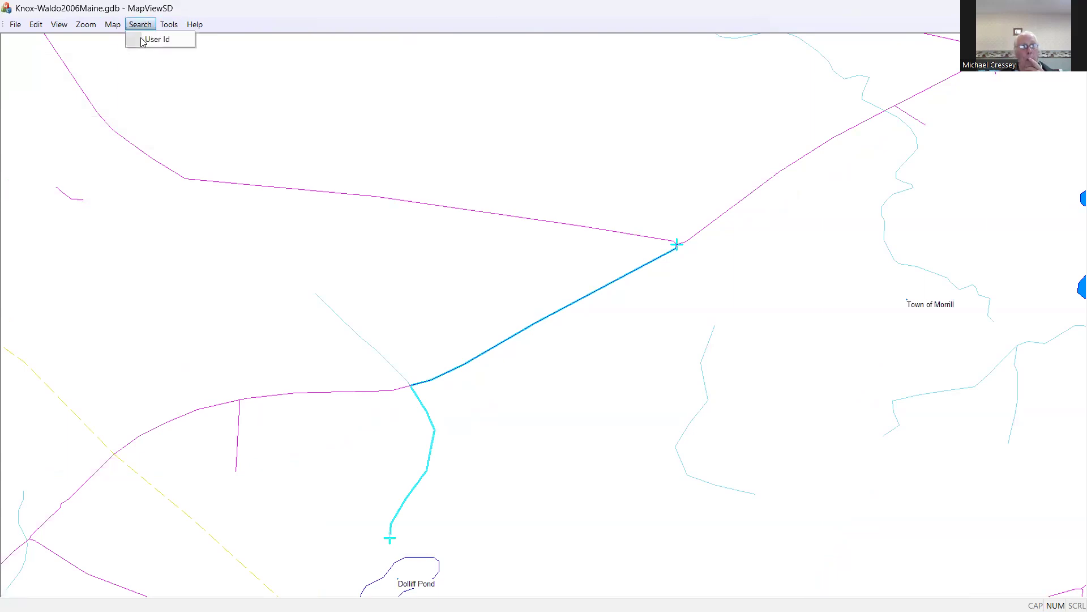
pyautogui.moveTo(116, 27)
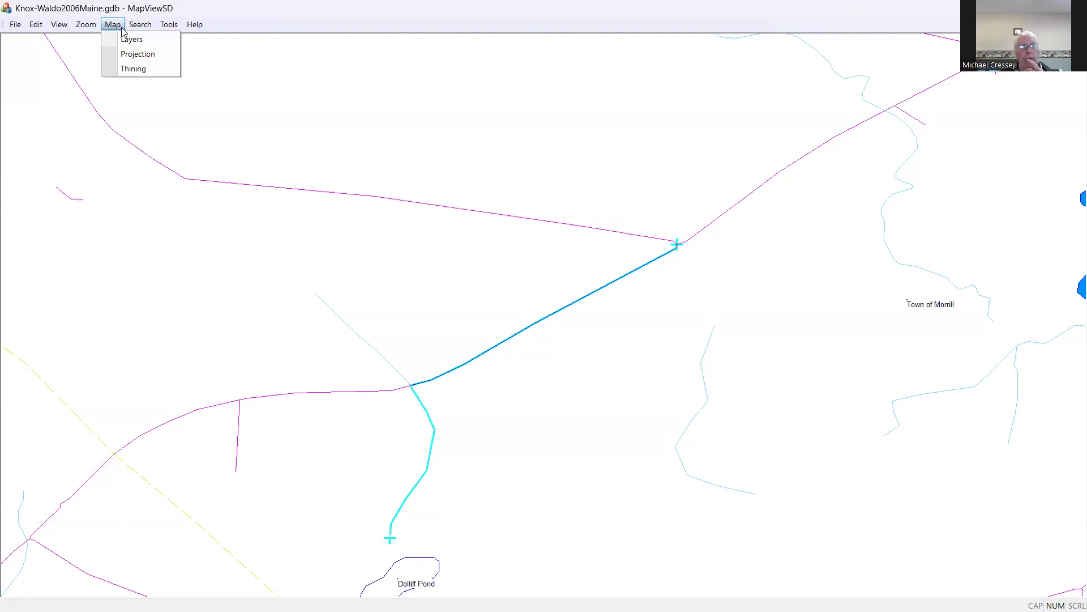
pyautogui.moveTo(83, 28)
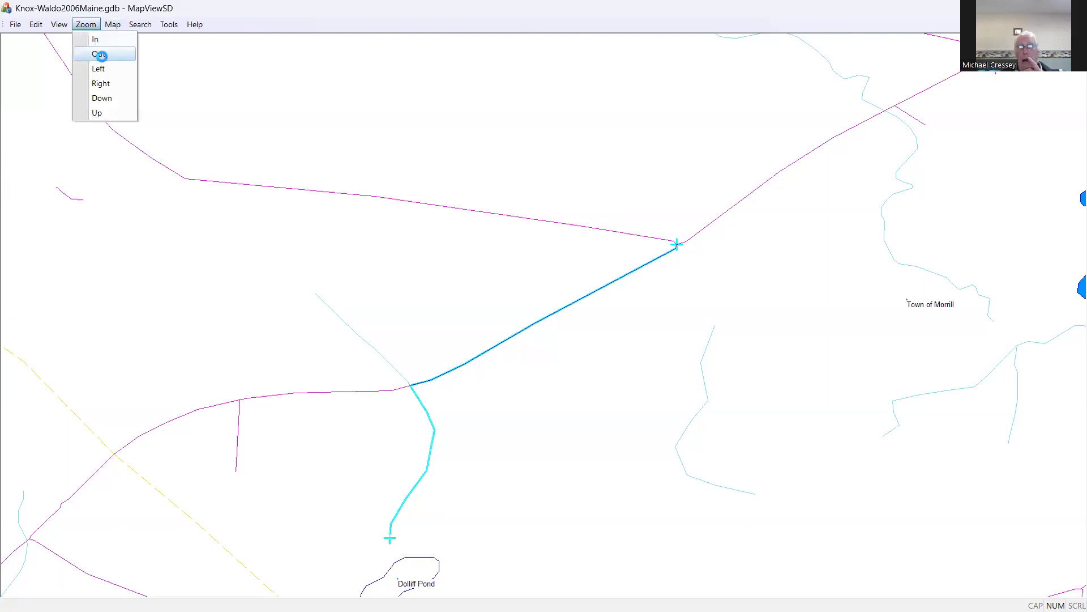
pyautogui.click(101, 55)
pyautogui.click(87, 25)
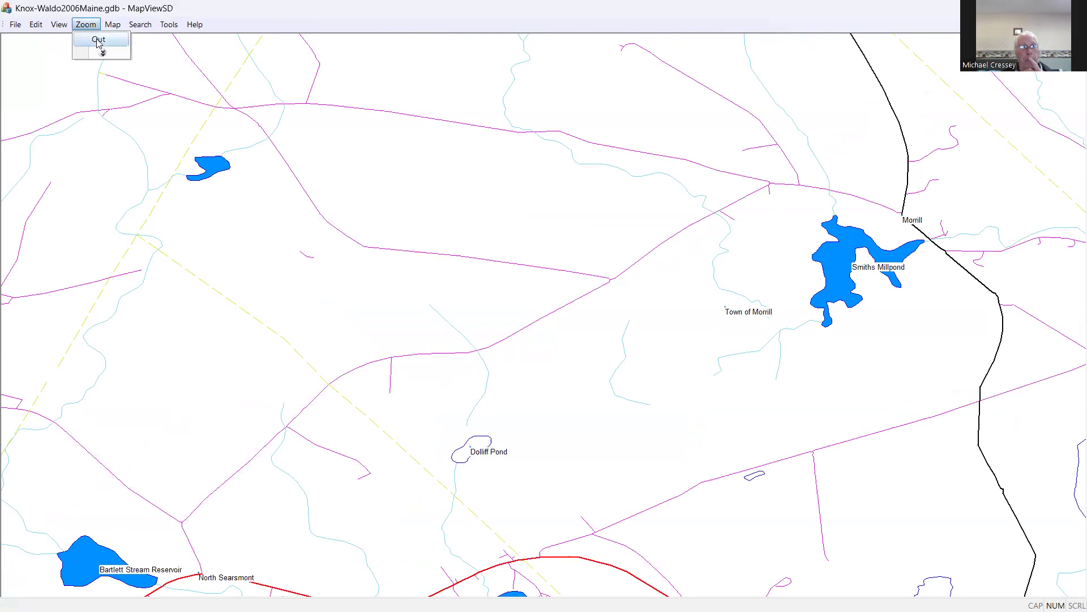
pyautogui.click(99, 41)
pyautogui.click(91, 26)
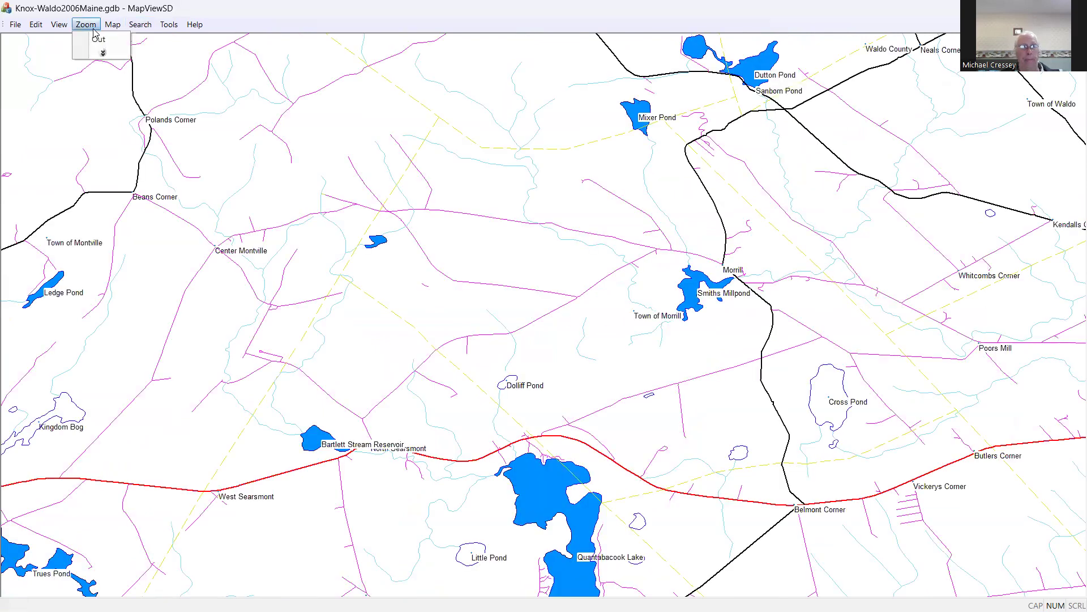
pyautogui.click(98, 39)
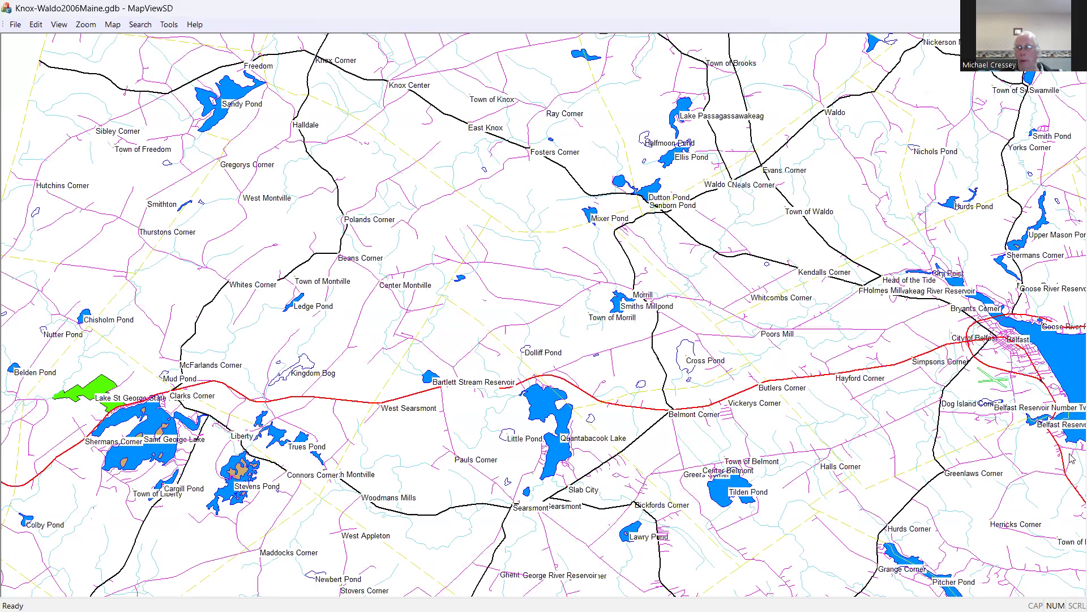
# Shift the map east past Belfast and zoom in on the coast between Belfast, Northport and Pripet
pyautogui.click(922, 363)
pyautogui.click(85, 25)
pyautogui.click(97, 39)
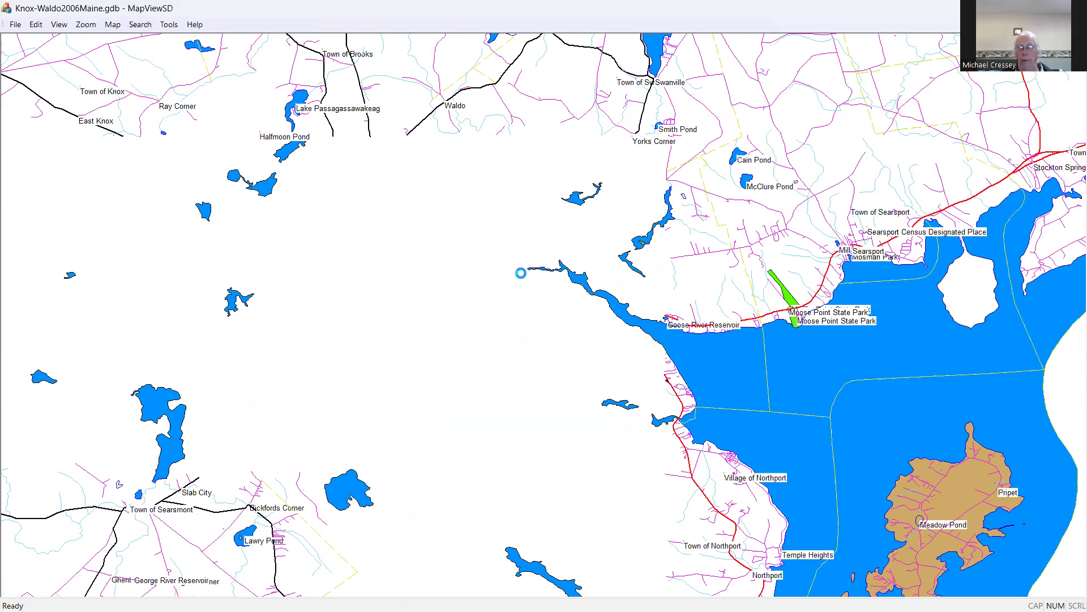
pyautogui.moveTo(622, 347); pyautogui.dragTo(988, 569)
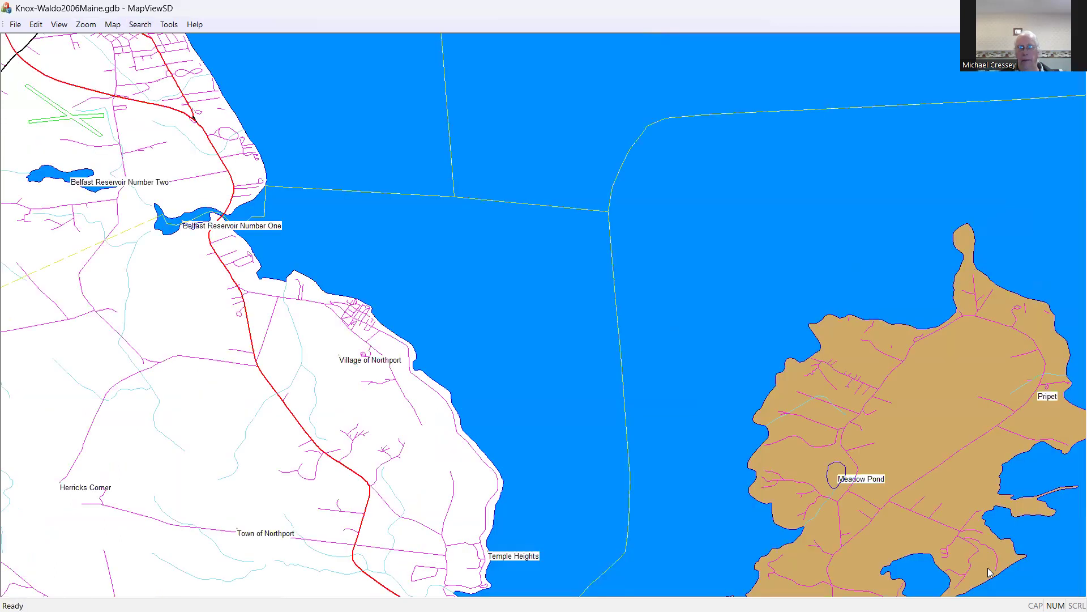
# Turn on map thinning with a distance of 0.001
pyautogui.click(94, 26)
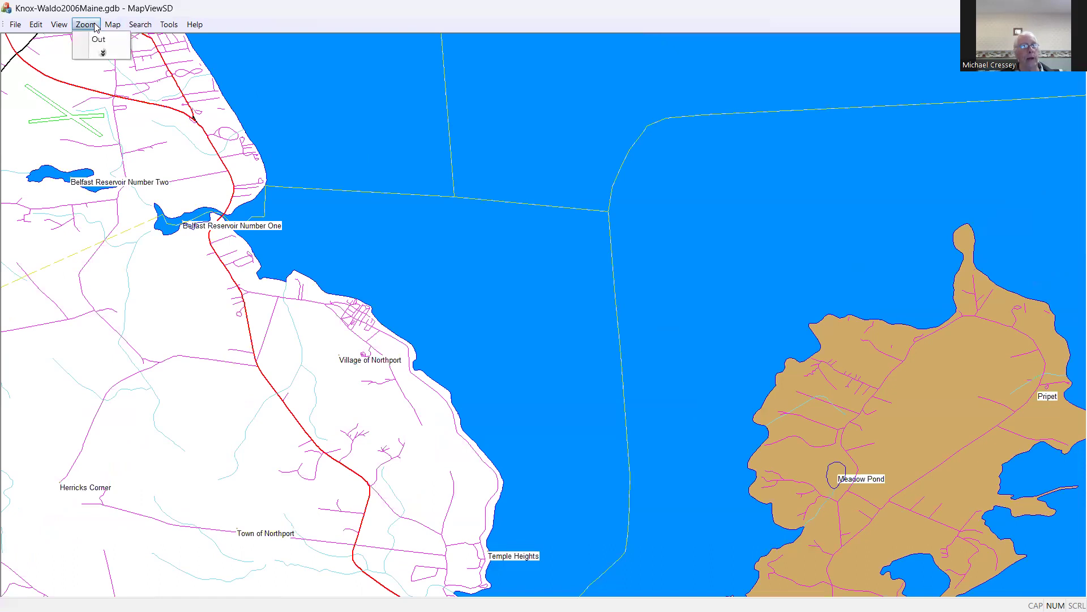
pyautogui.moveTo(112, 25)
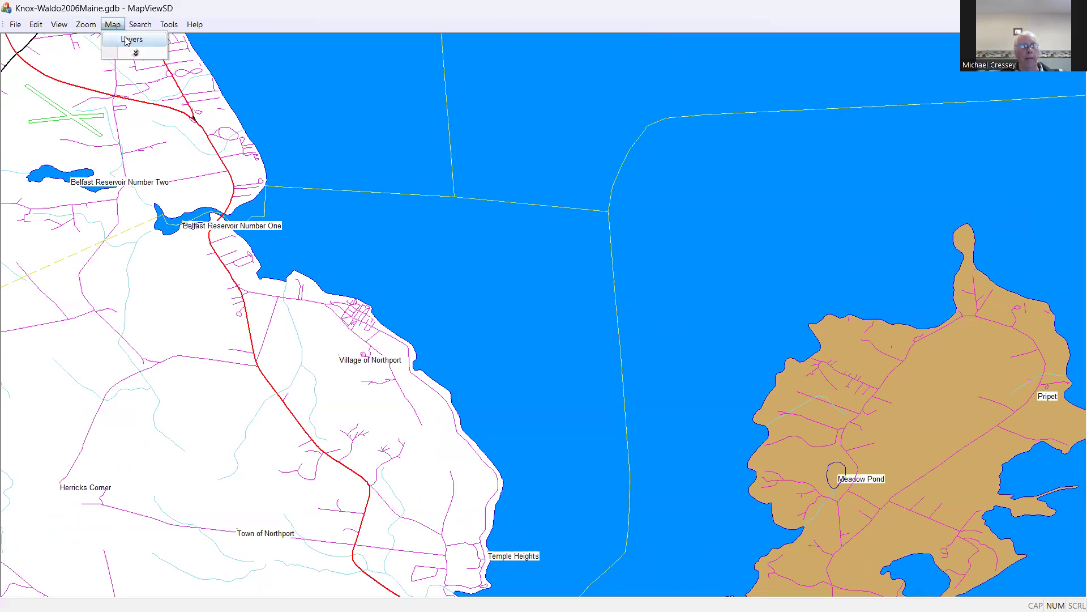
pyautogui.click(135, 54)
pyautogui.click(134, 68)
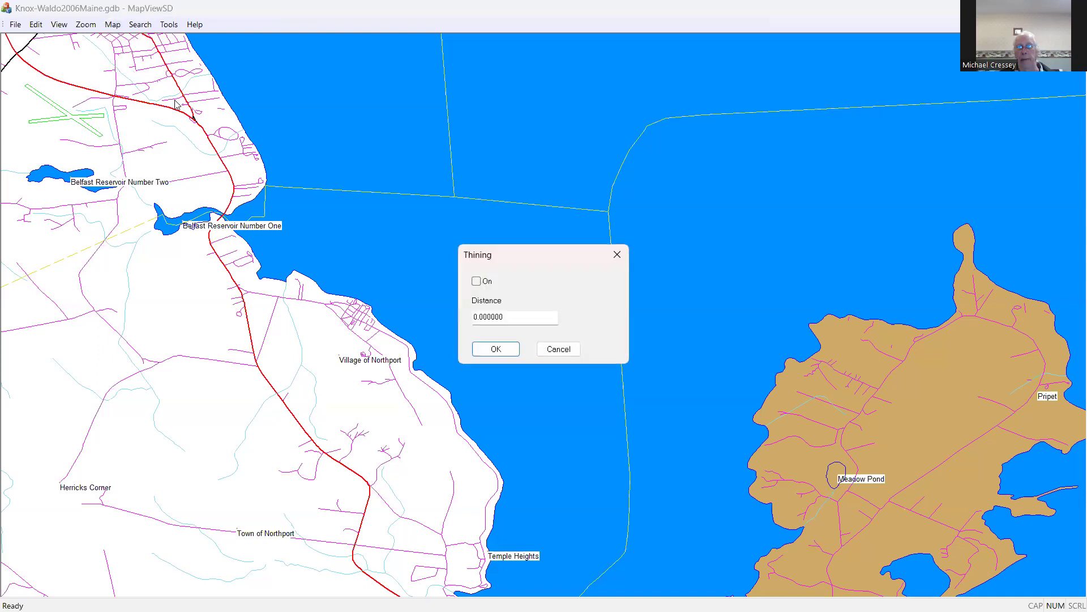
pyautogui.click(476, 282)
pyautogui.click(514, 319)
pyautogui.press('BackSpace')
pyautogui.press('BackSpace')
pyautogui.press('BackSpace')
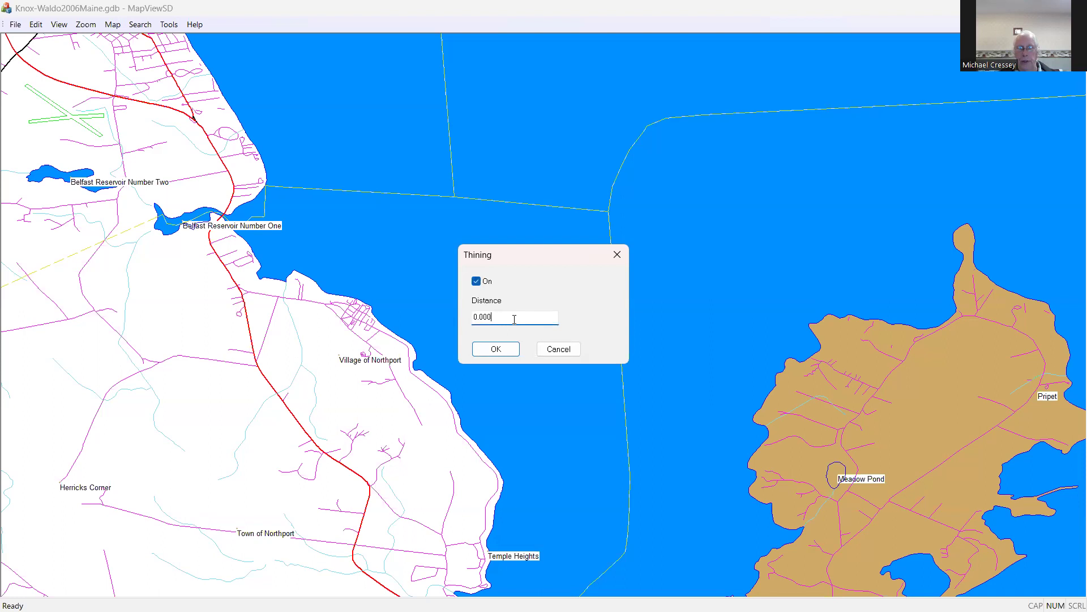
pyautogui.press('BackSpace')
pyautogui.write('1')
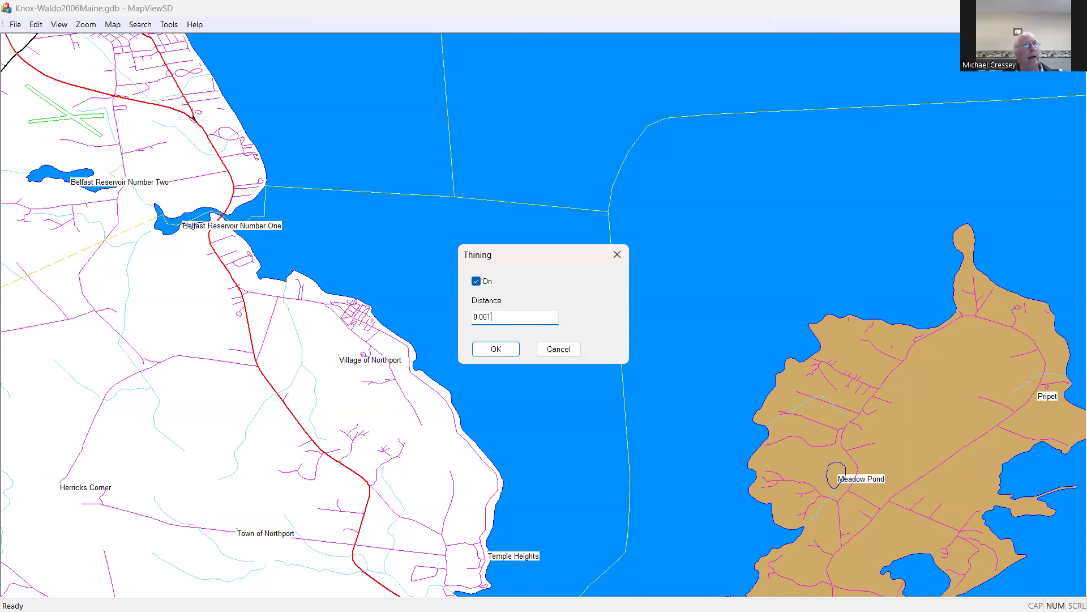
pyautogui.click(496, 349)
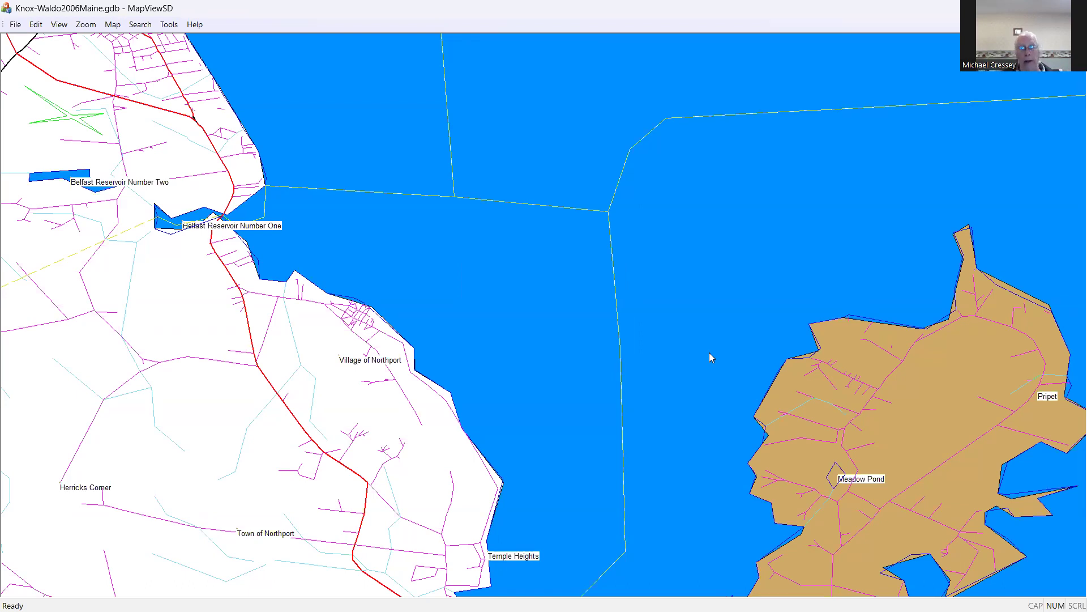
# Set the map thinning distance to 0.01
pyautogui.click(146, 26)
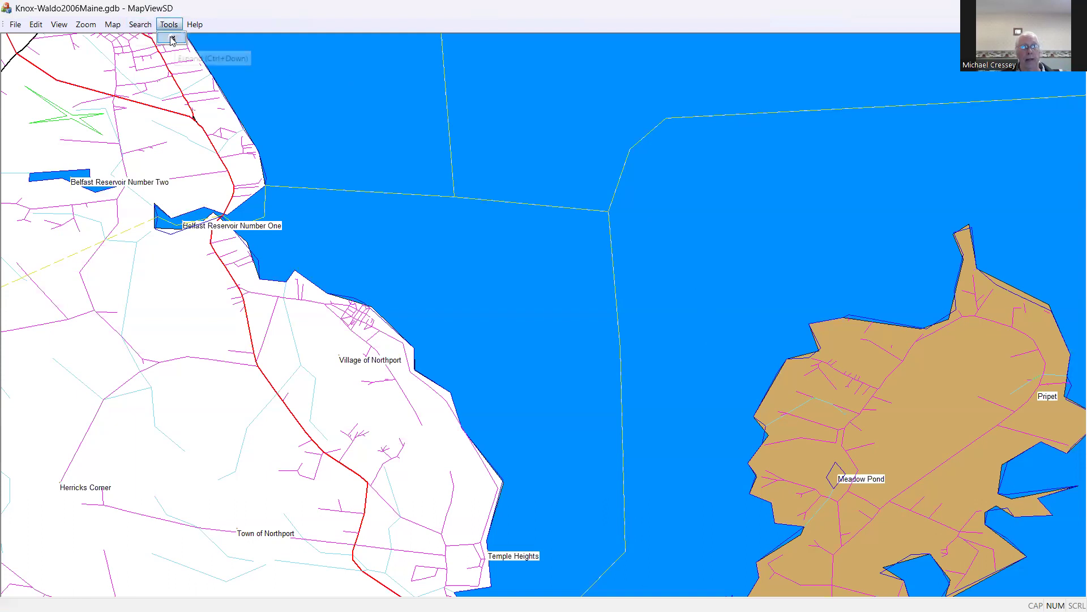
pyautogui.moveTo(122, 28)
pyautogui.click(135, 52)
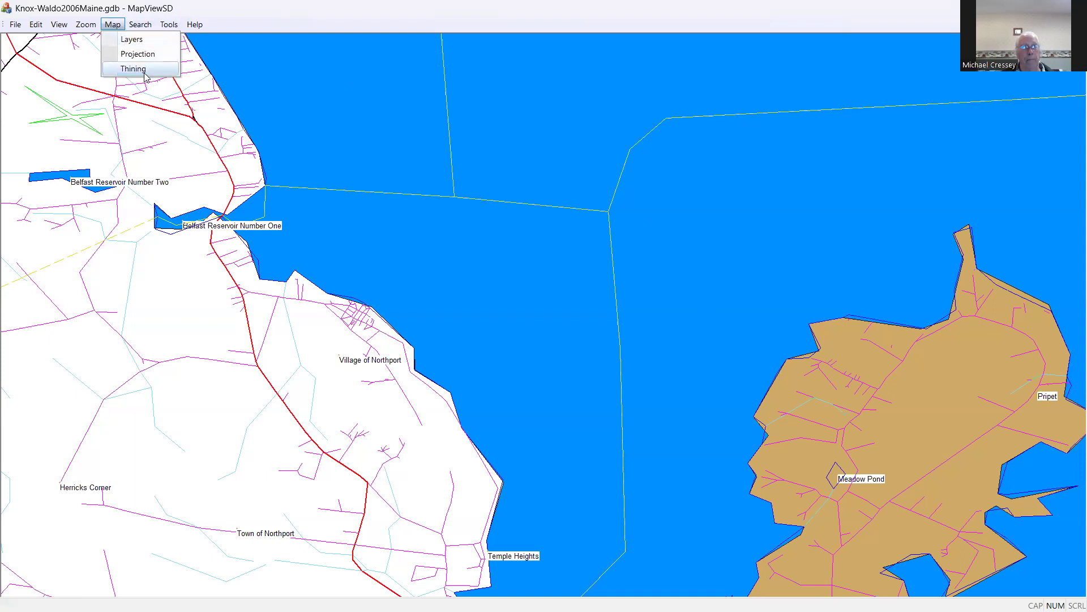
pyautogui.click(139, 70)
pyautogui.click(530, 315)
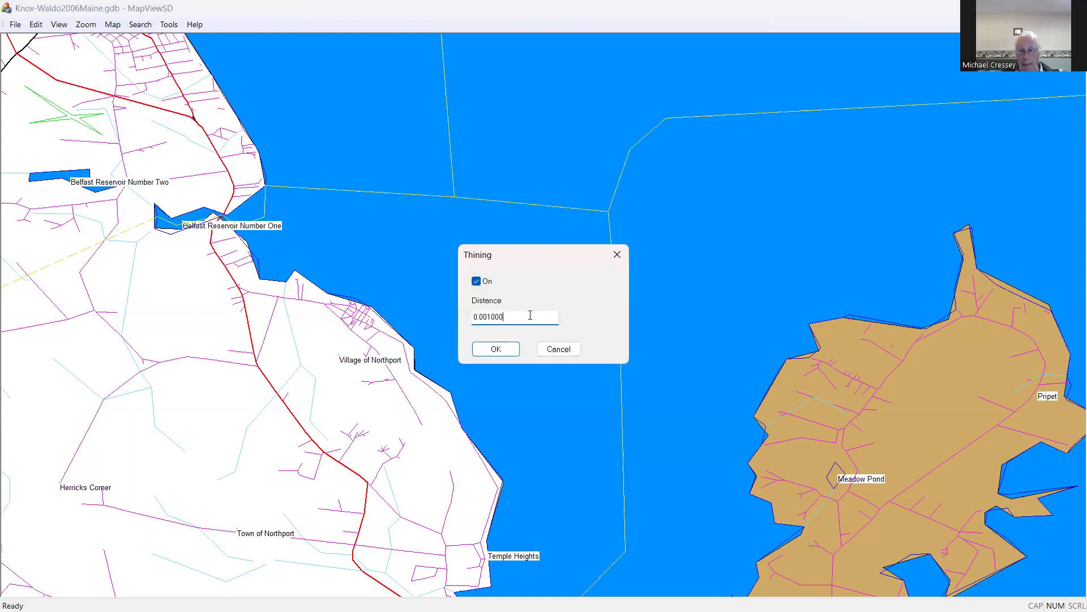
pyautogui.press('BackSpace')
pyautogui.press('BackSpace')
pyautogui.press('BackSpace')
pyautogui.press('BackSpace')
pyautogui.press('BackSpace')
pyautogui.write('1')
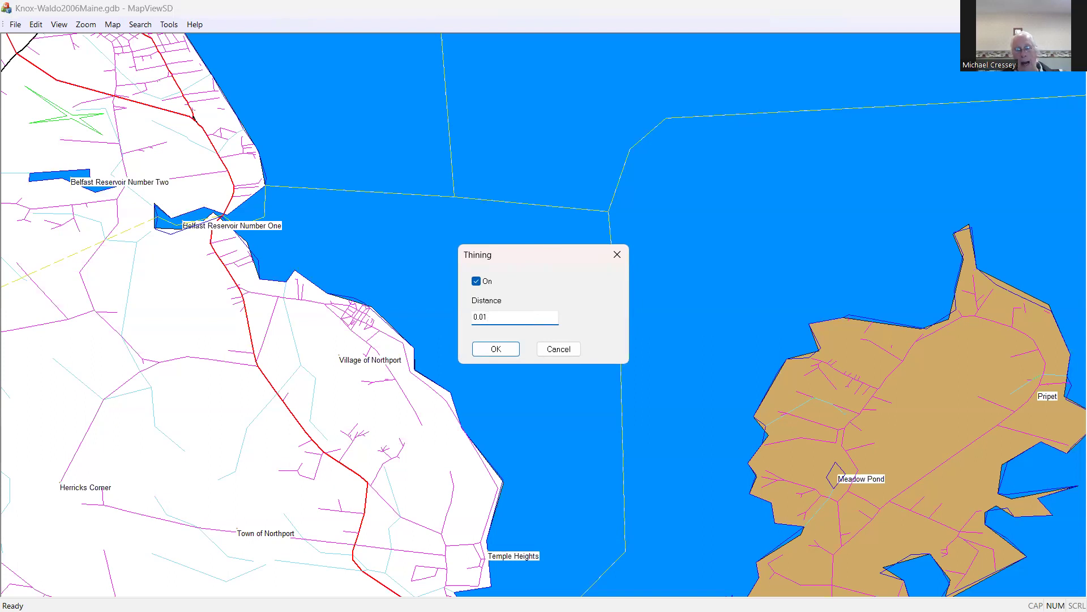
pyautogui.click(504, 349)
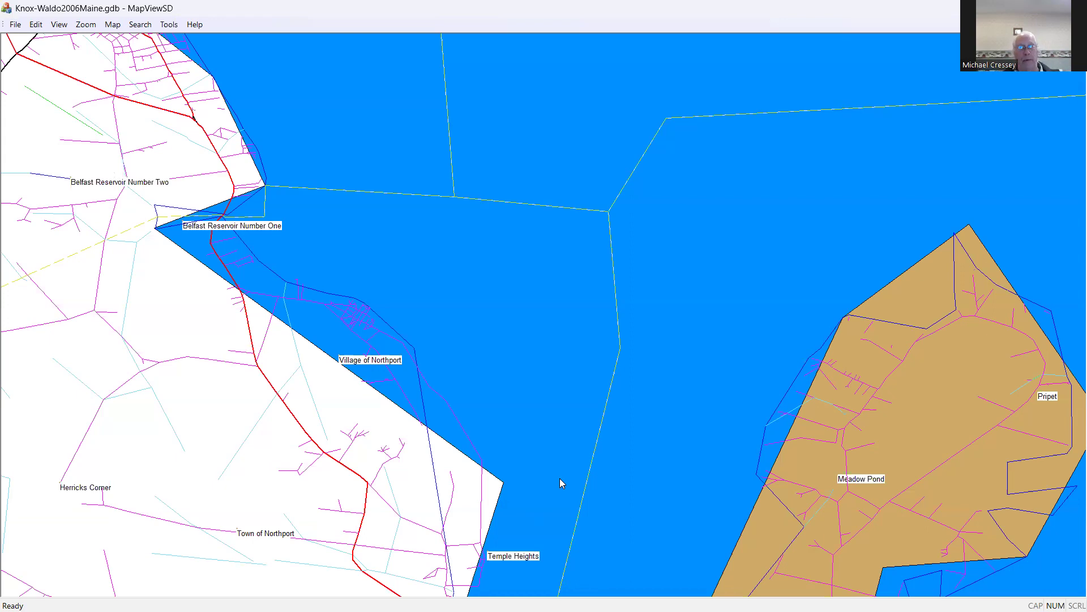
# Turn off map thinning
pyautogui.click(96, 25)
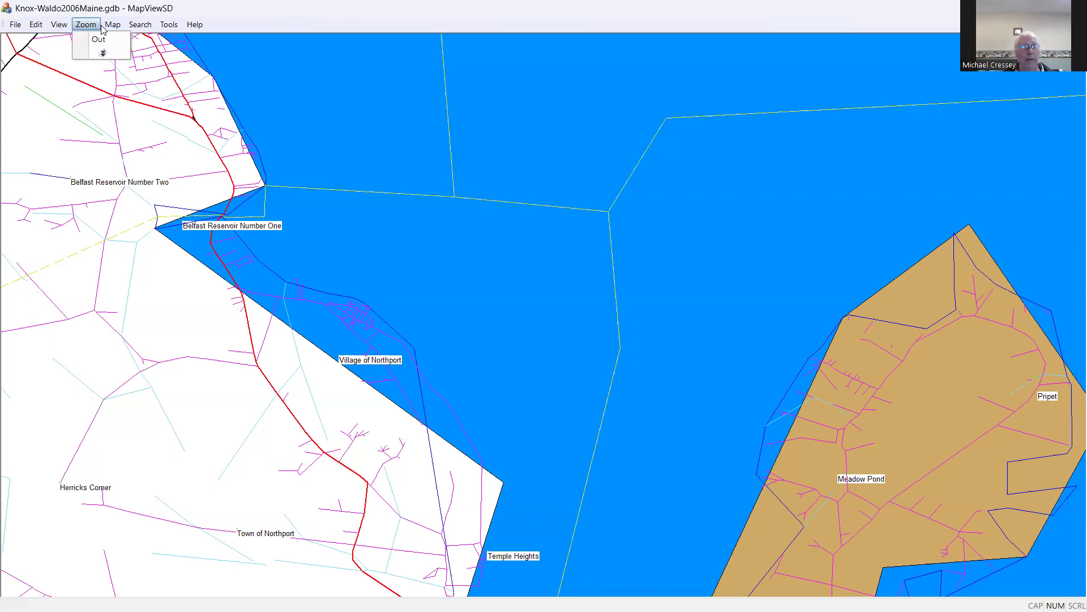
pyautogui.click(97, 39)
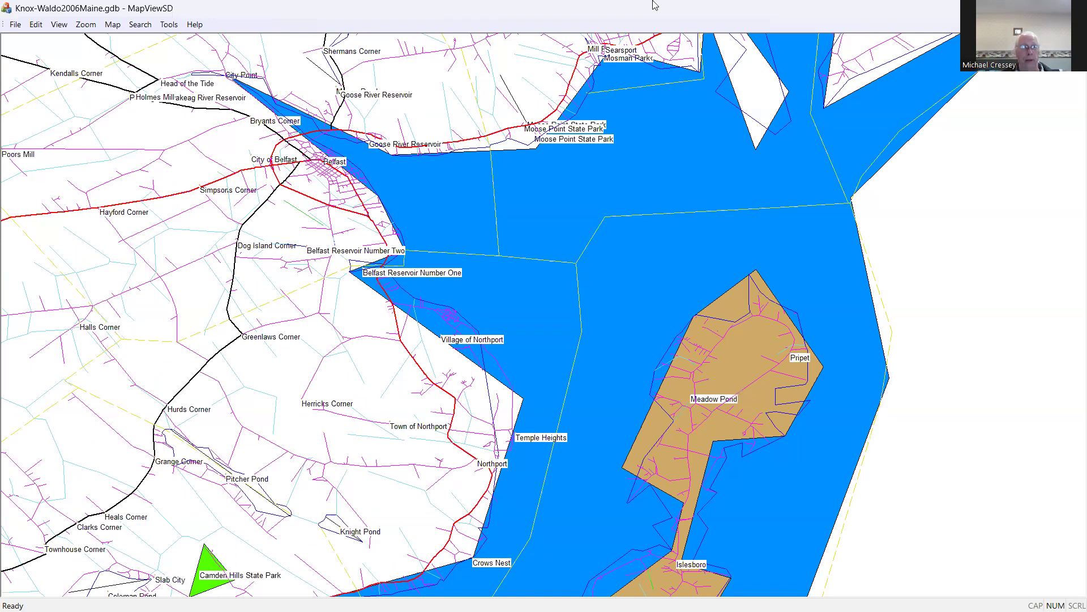
pyautogui.click(111, 25)
pyautogui.click(111, 26)
pyautogui.click(111, 25)
pyautogui.click(135, 54)
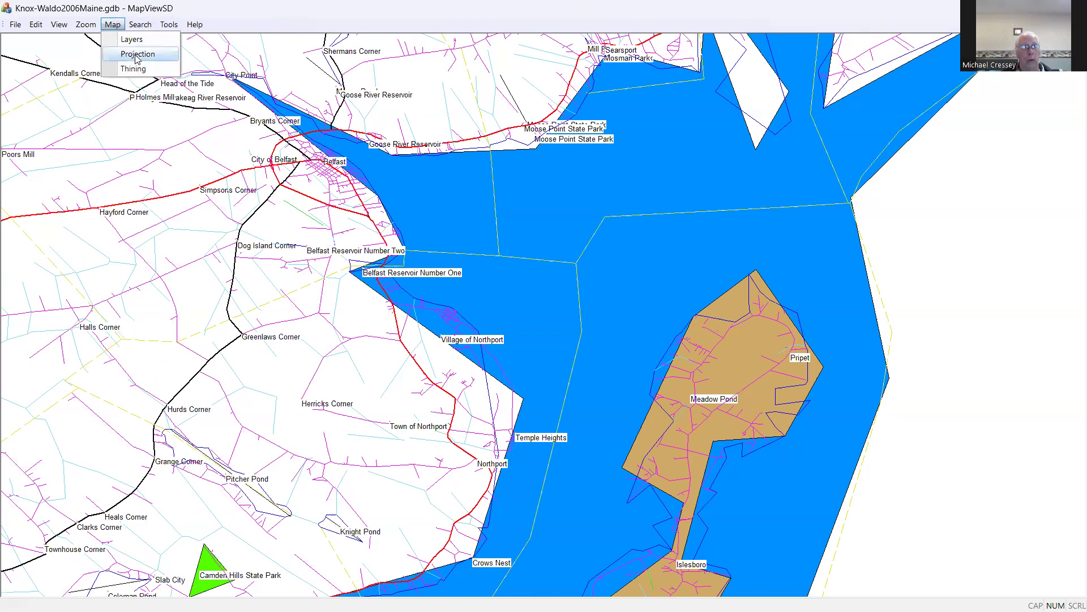
pyautogui.click(135, 70)
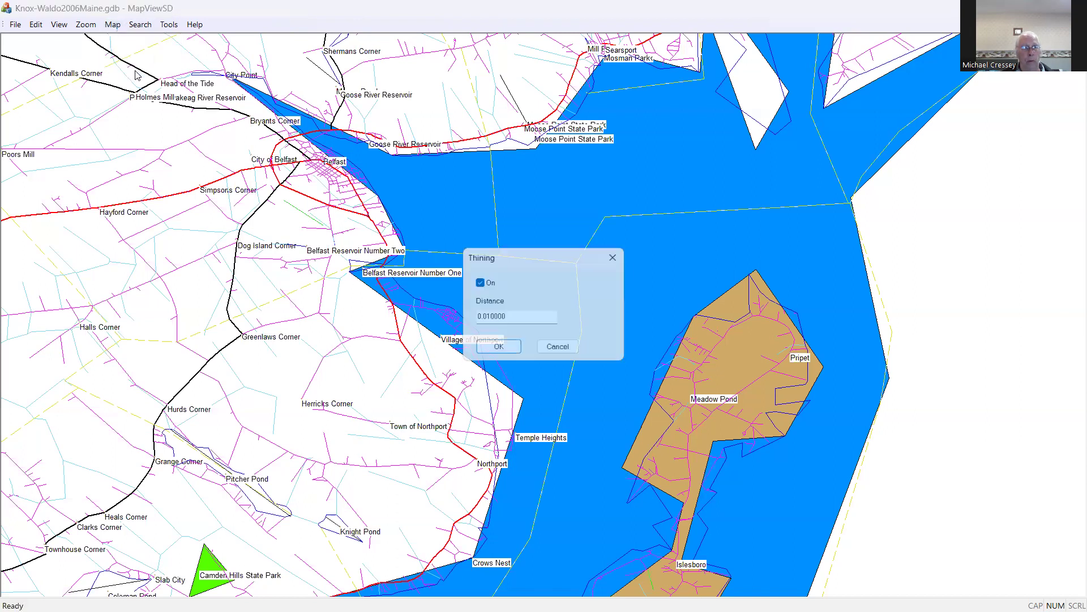
pyautogui.click(476, 281)
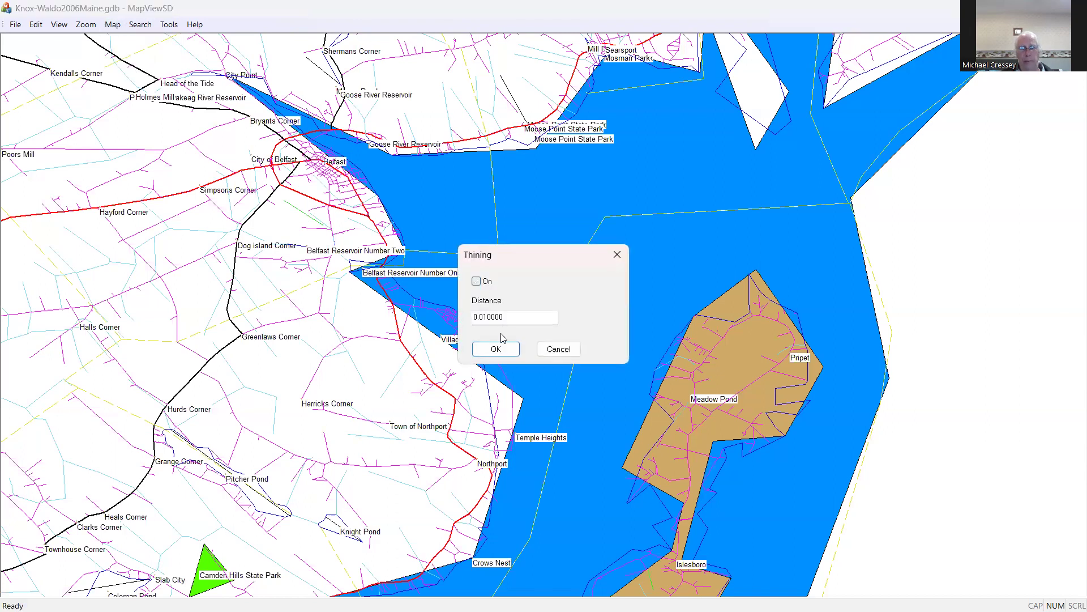
pyautogui.click(496, 349)
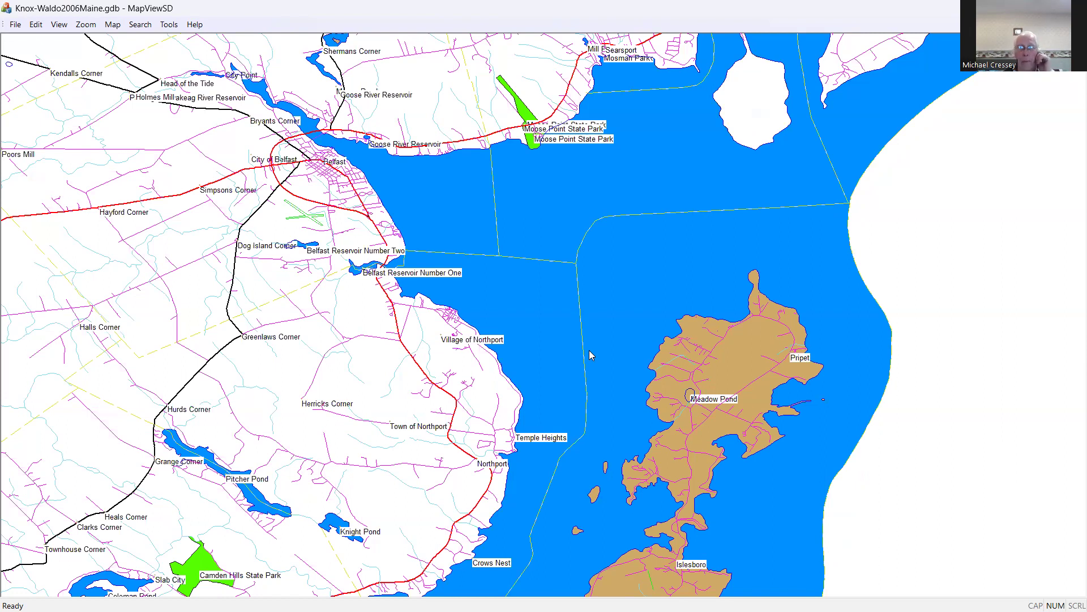
# Find the shortest path between the main road just southwest of Belfast and the main road southwest of Crows Nest
pyautogui.click(168, 25)
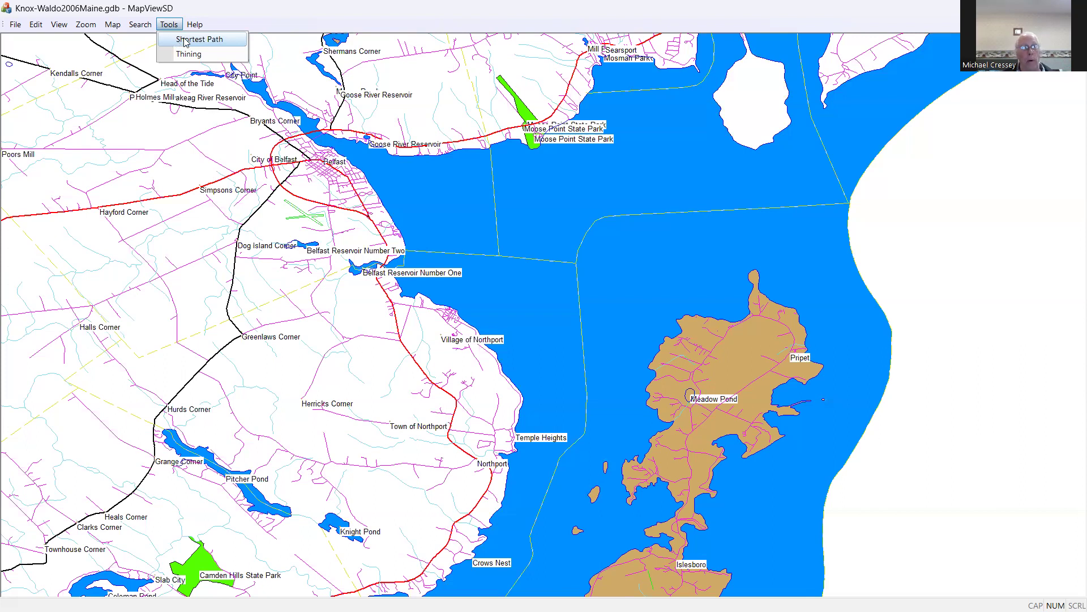
pyautogui.click(185, 43)
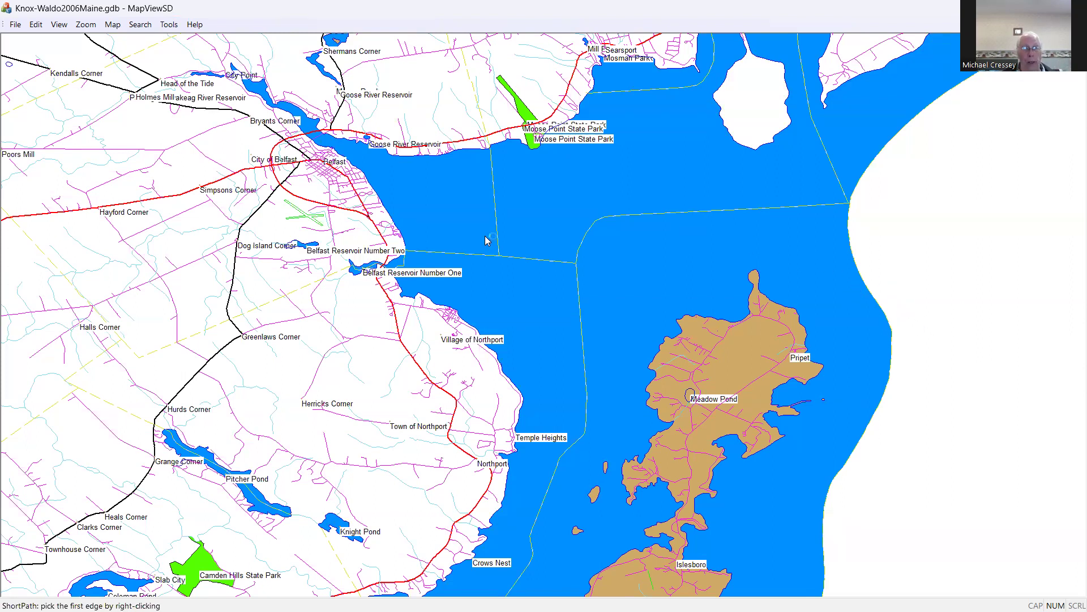
pyautogui.rightClick(295, 199)
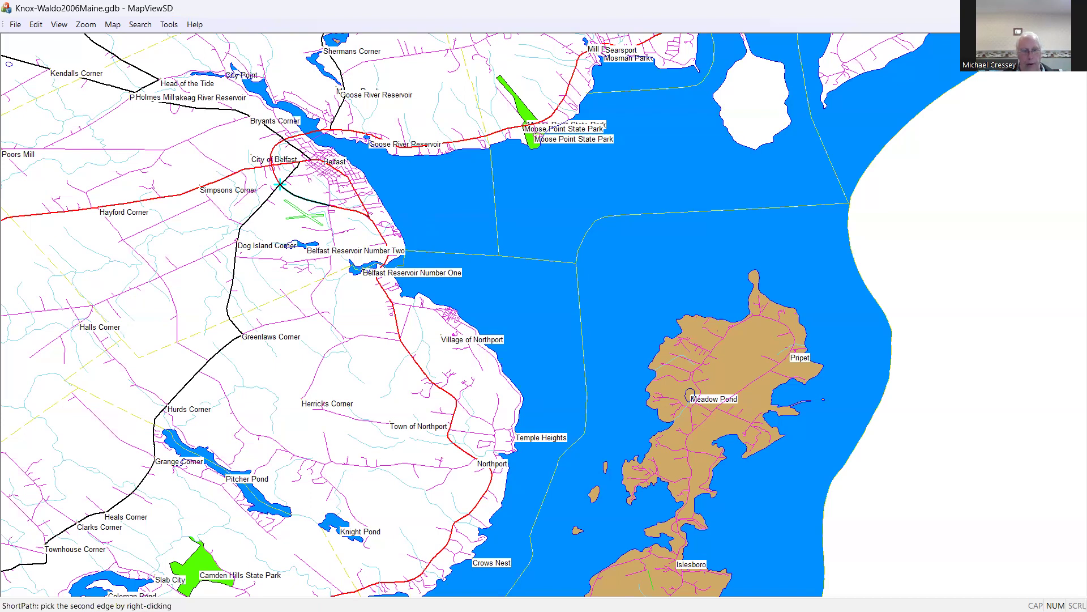
pyautogui.rightClick(354, 590)
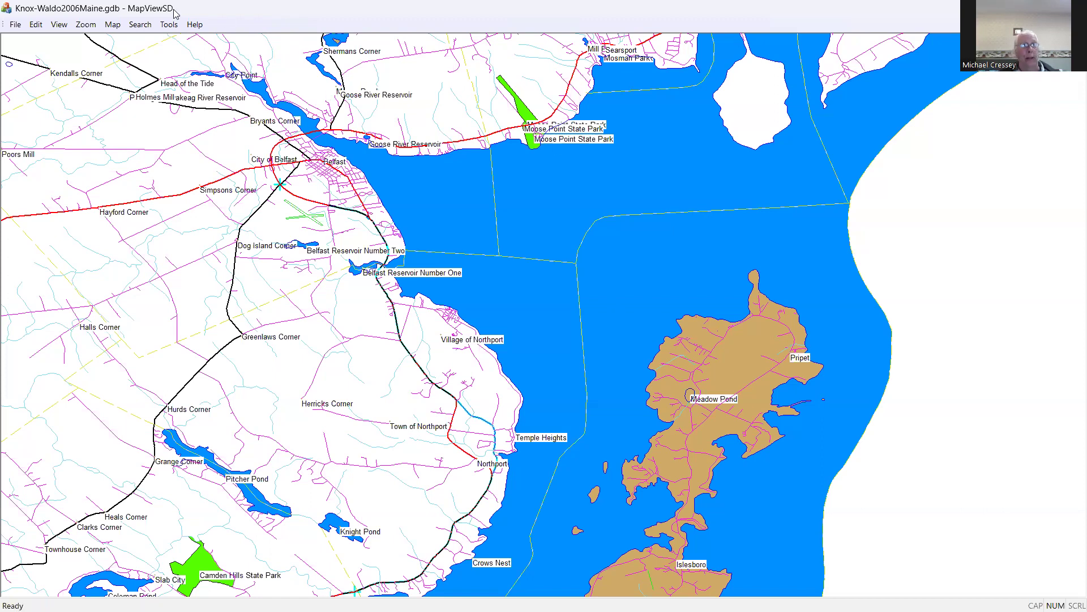
pyautogui.click(168, 26)
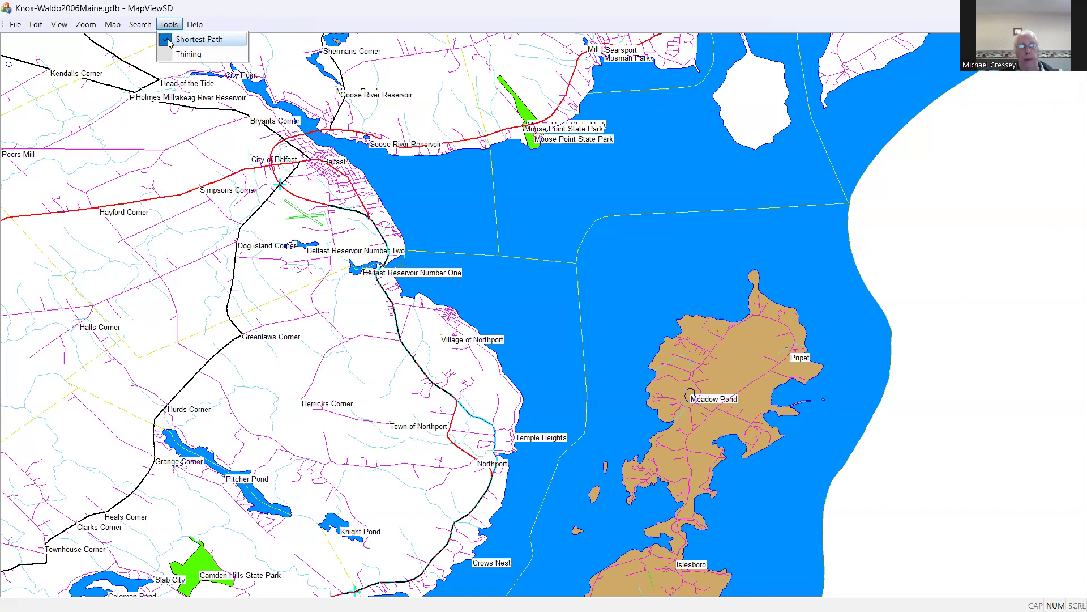
pyautogui.click(168, 42)
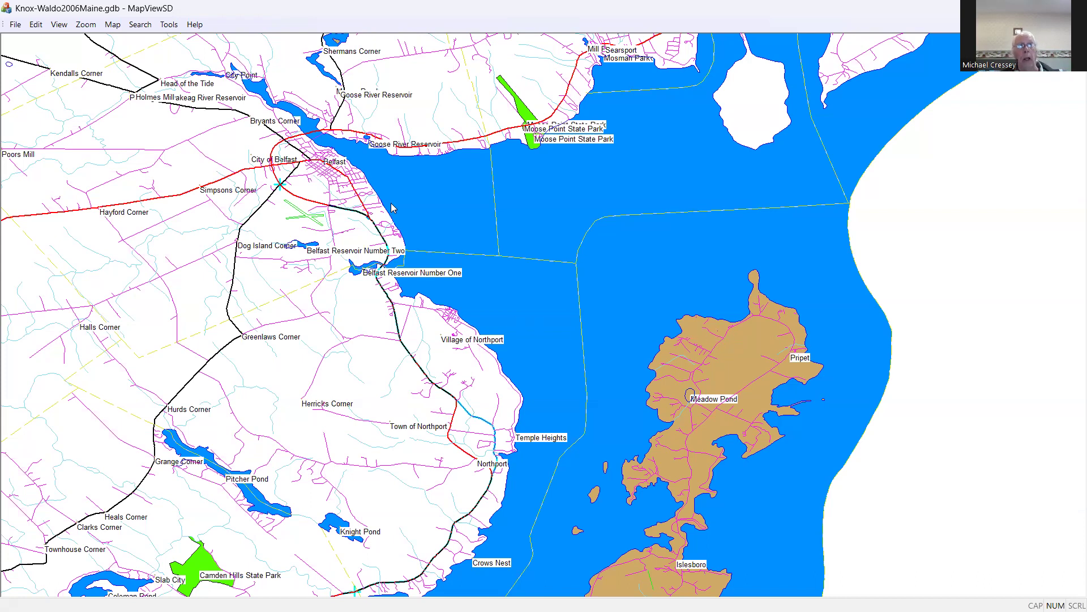
# Hide the Names and Areas layer groups so that only the line layers are drawn
pyautogui.click(106, 26)
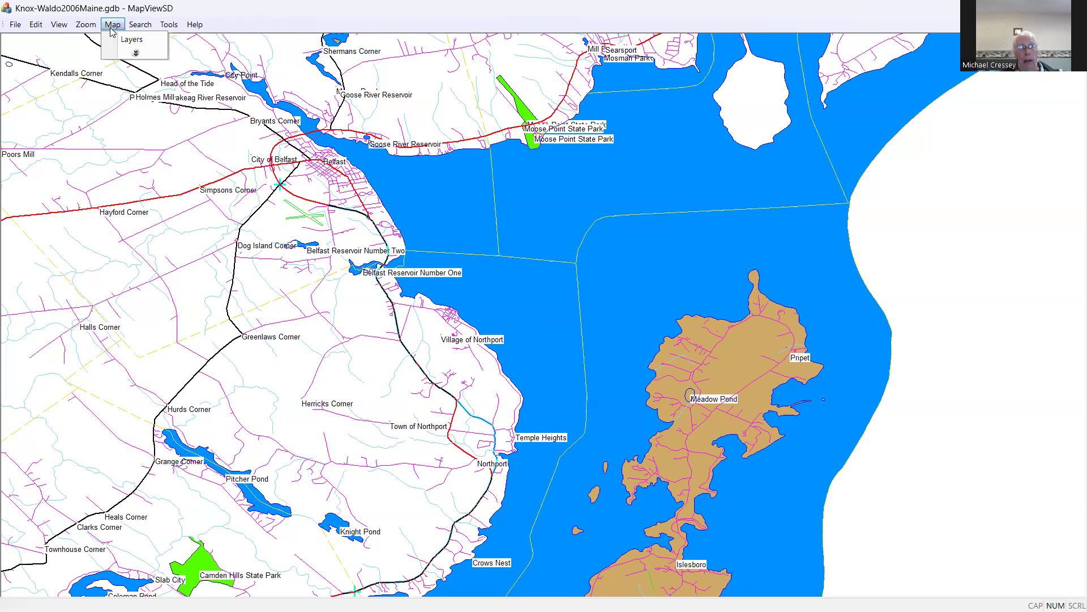
pyautogui.click(94, 40)
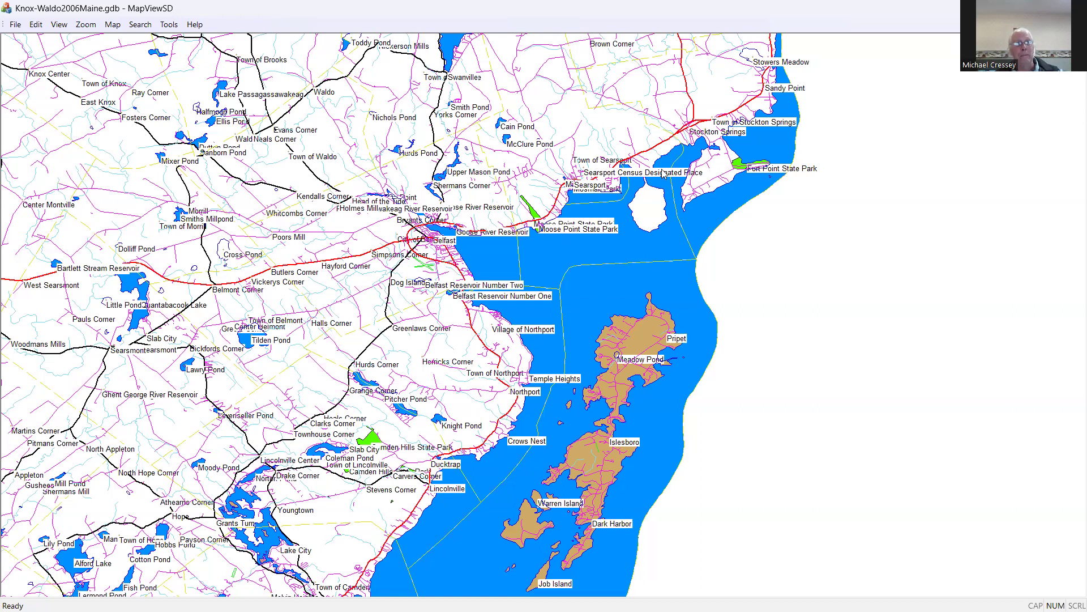
pyautogui.click(62, 25)
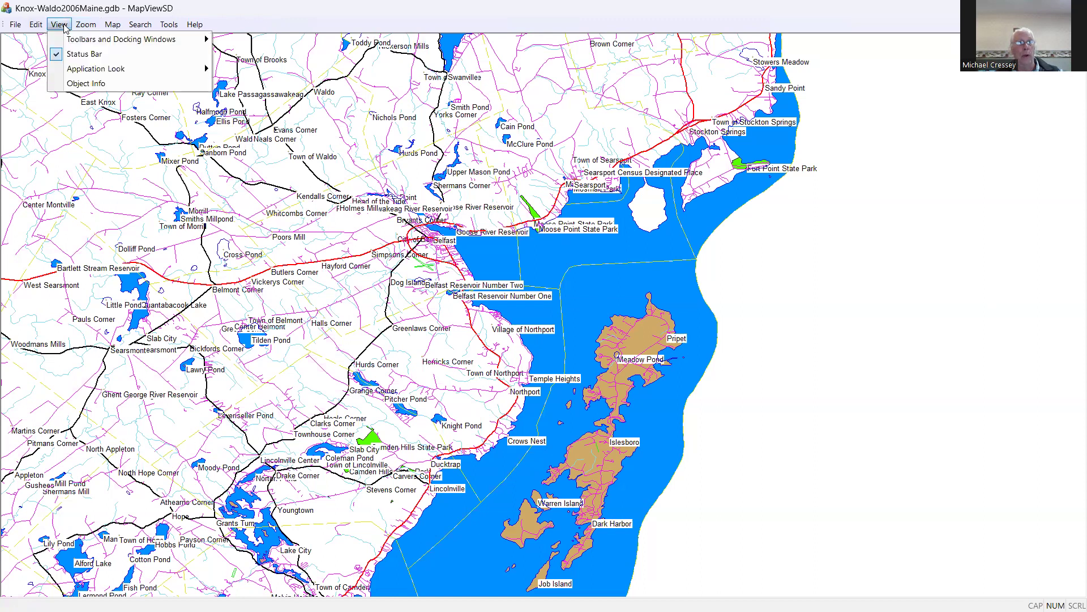
pyautogui.click(85, 25)
pyautogui.click(112, 25)
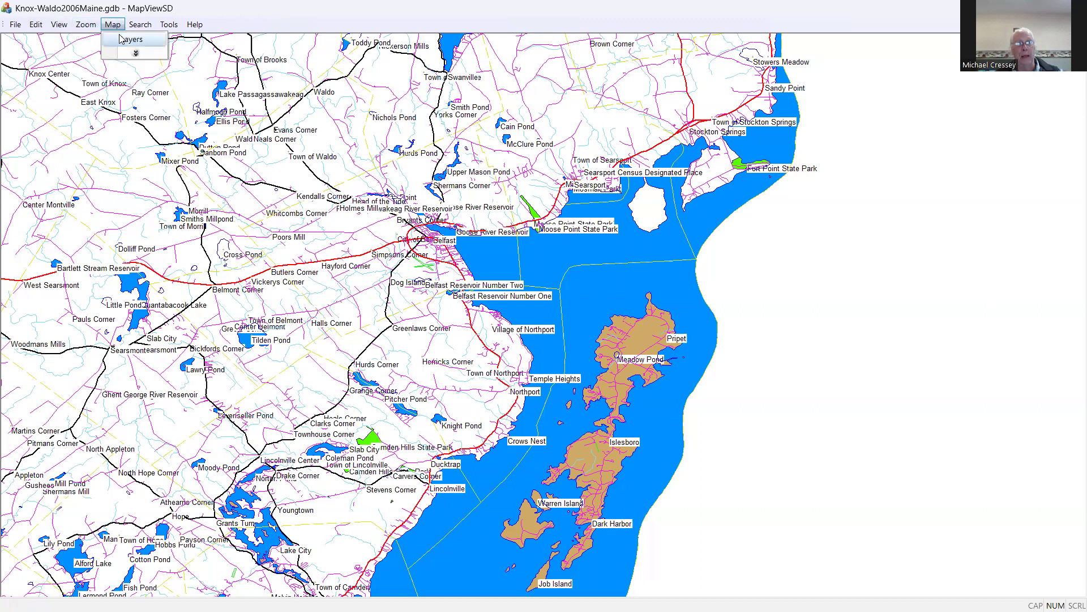
pyautogui.click(121, 40)
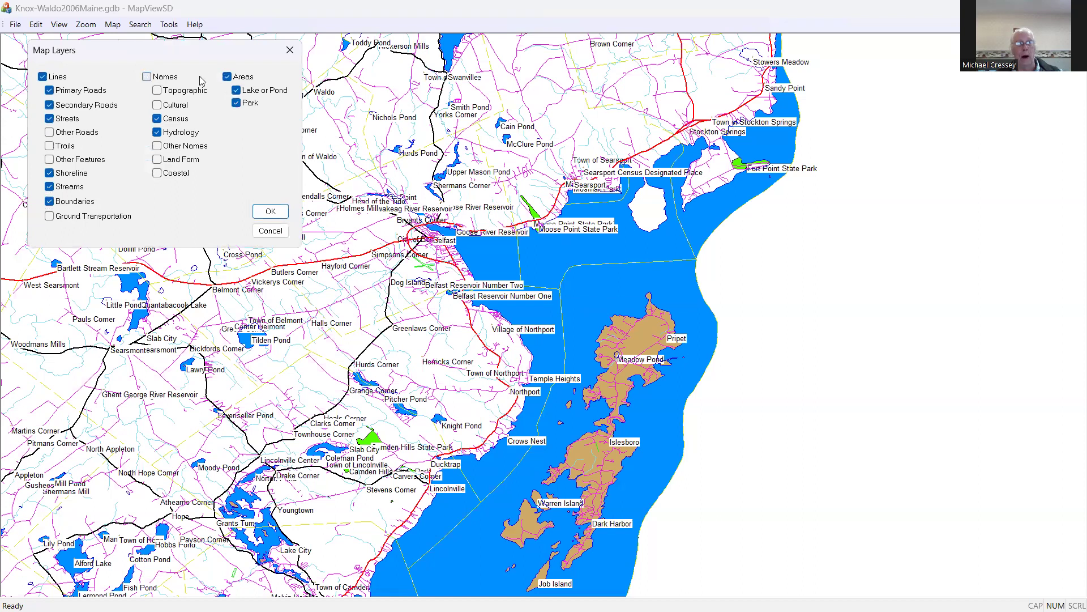
pyautogui.click(227, 77)
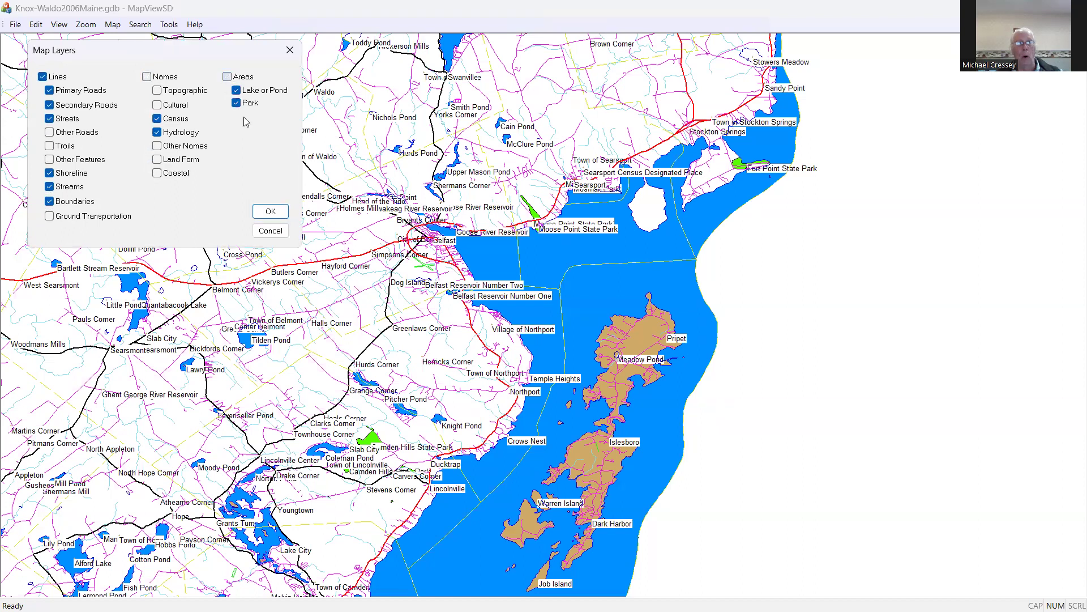
pyautogui.click(270, 212)
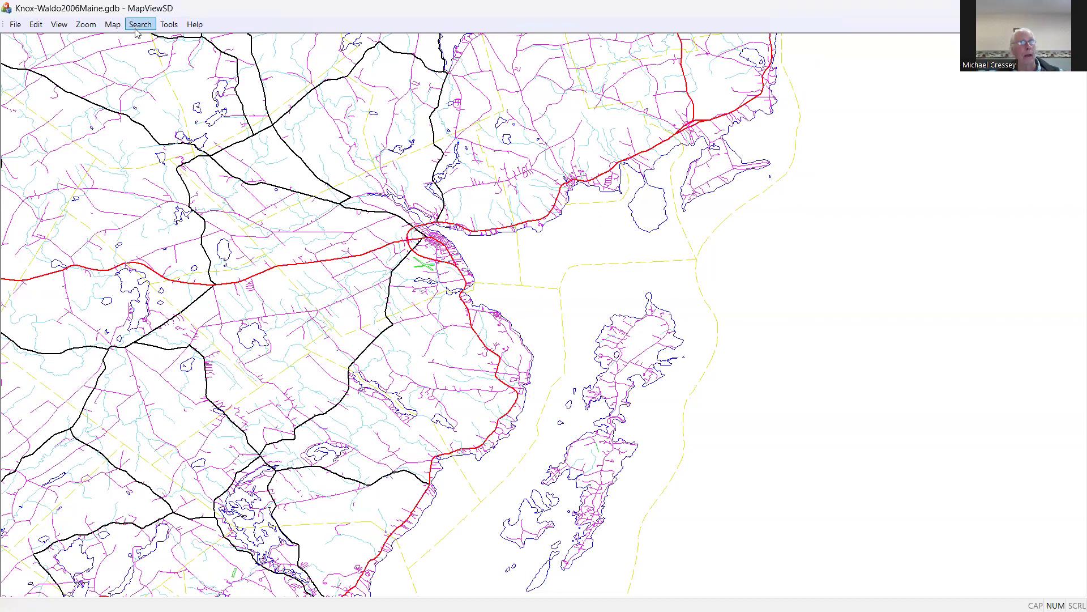
# Show the Names layer group again and include the Coastal names
pyautogui.click(113, 24)
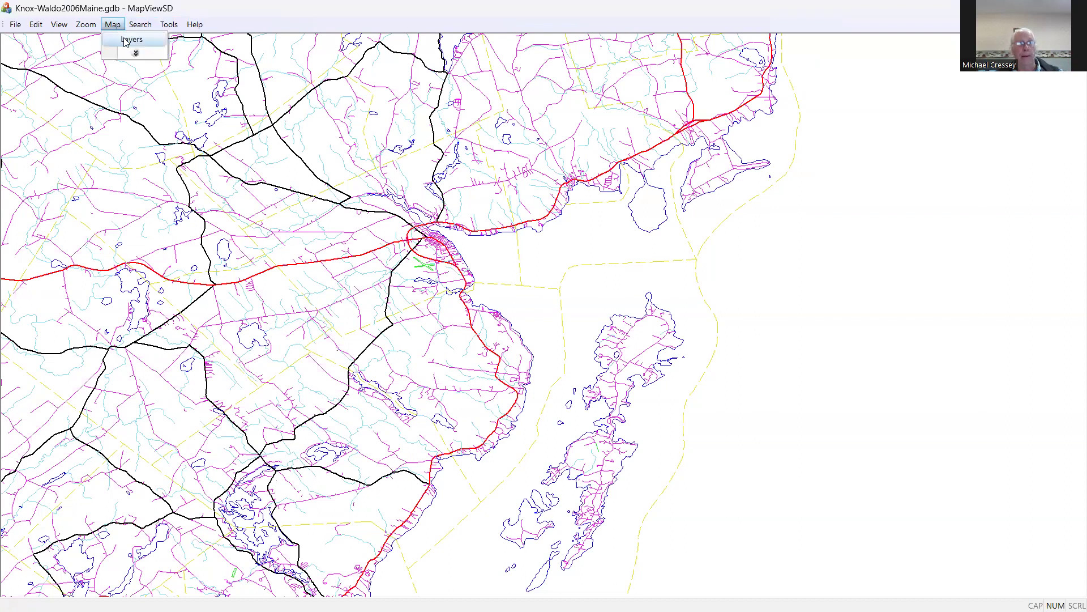
pyautogui.click(126, 40)
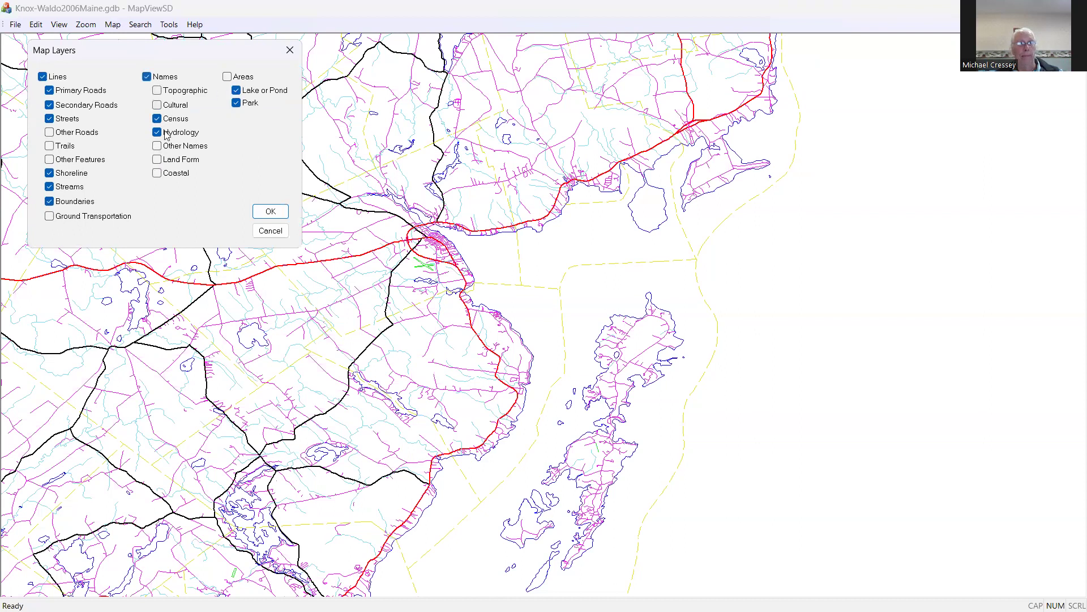
pyautogui.click(157, 173)
pyautogui.click(270, 212)
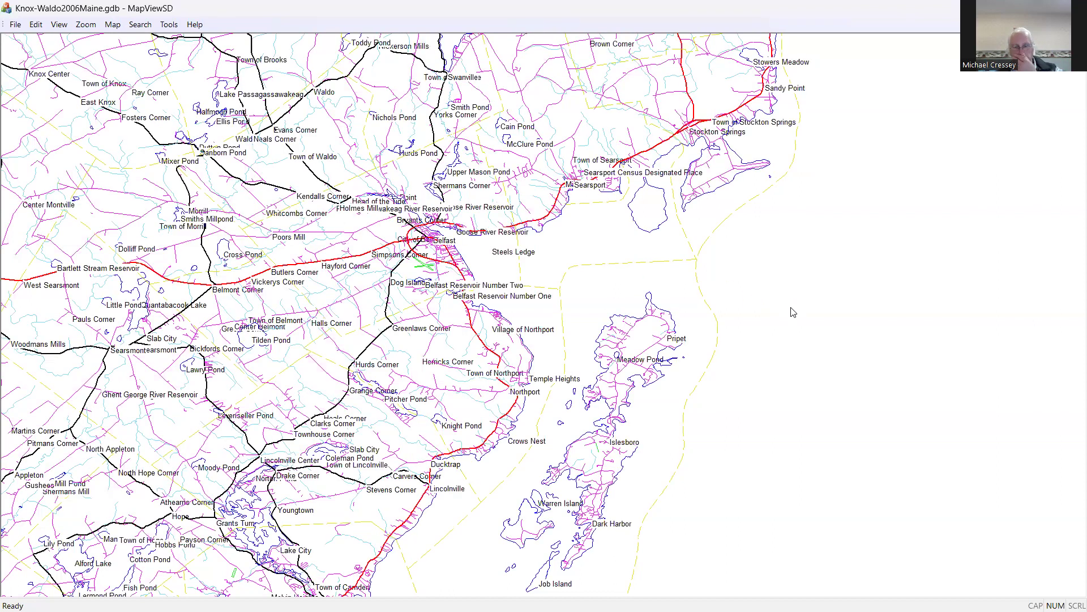